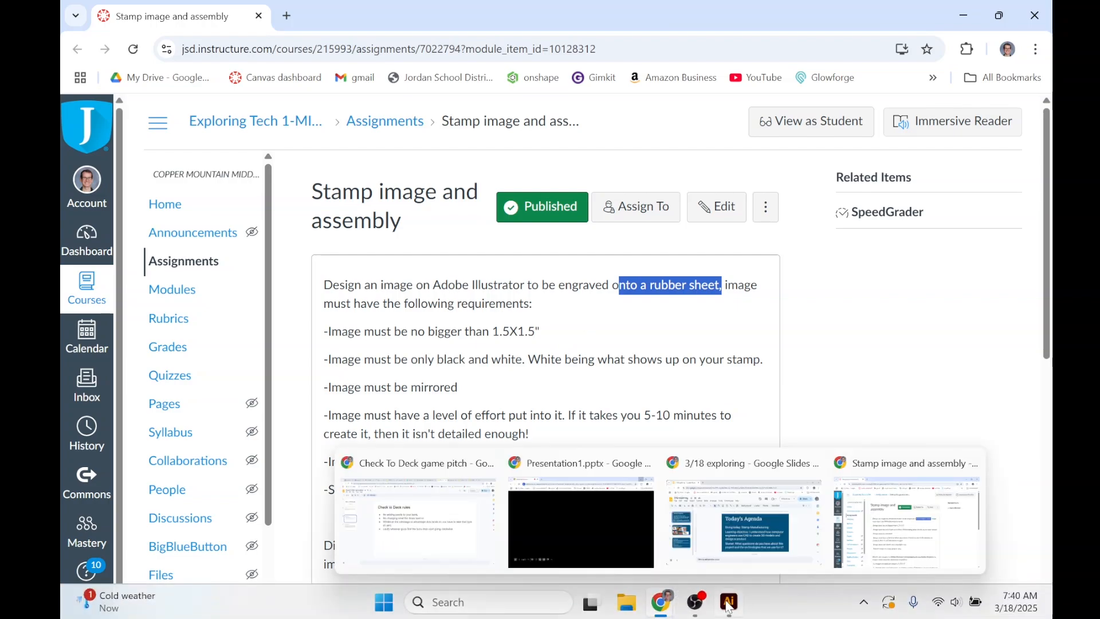
- Switch to Illustrator and start a new document
{"action": "left_click", "coordinate": [731, 611]}
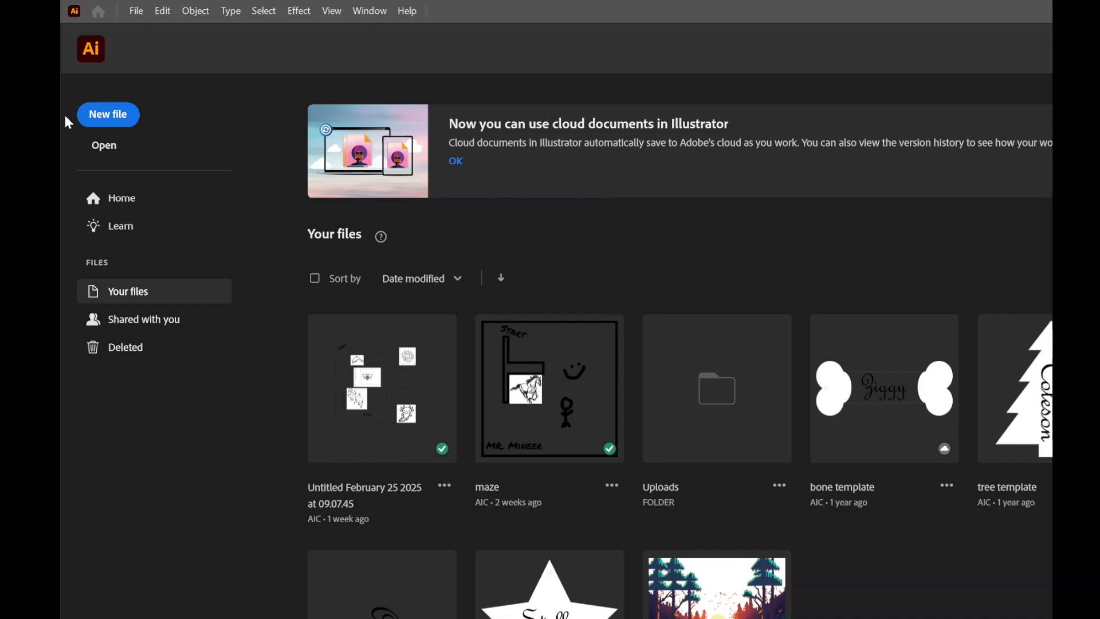
{"action": "left_click", "coordinate": [124, 118]}
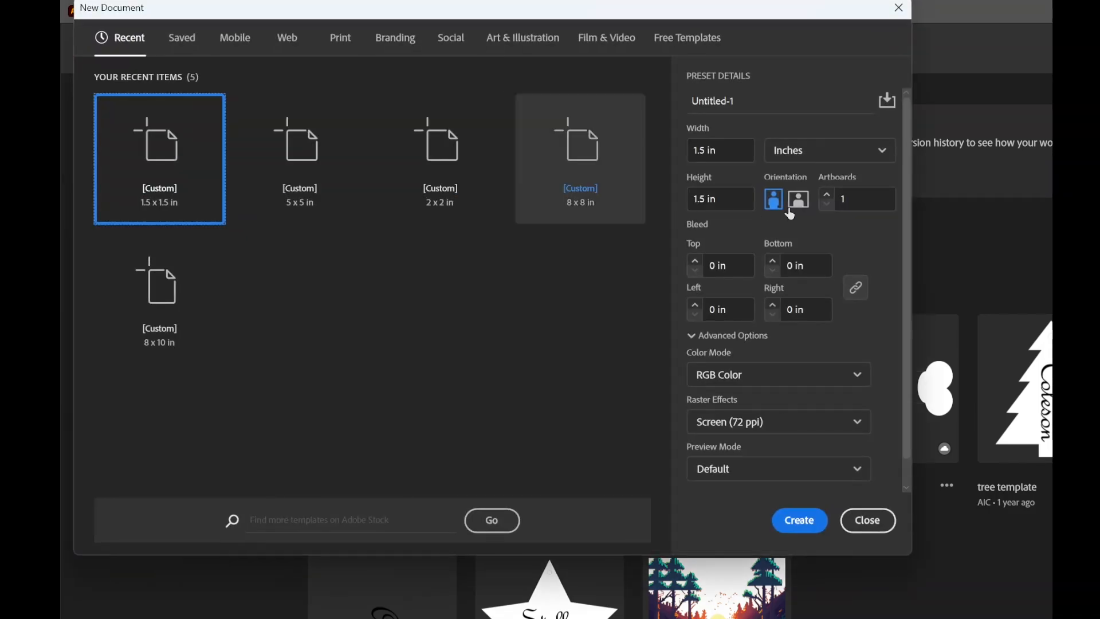
- Switch the new document's units to points and back to inches
{"action": "left_click", "coordinate": [827, 155]}
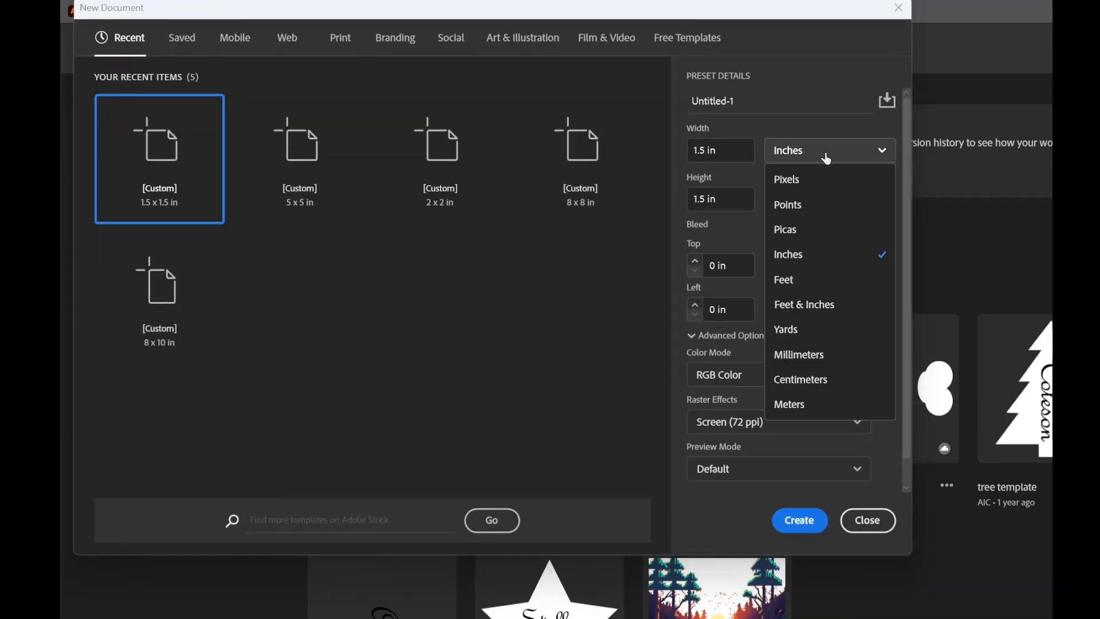
{"action": "left_click", "coordinate": [807, 206]}
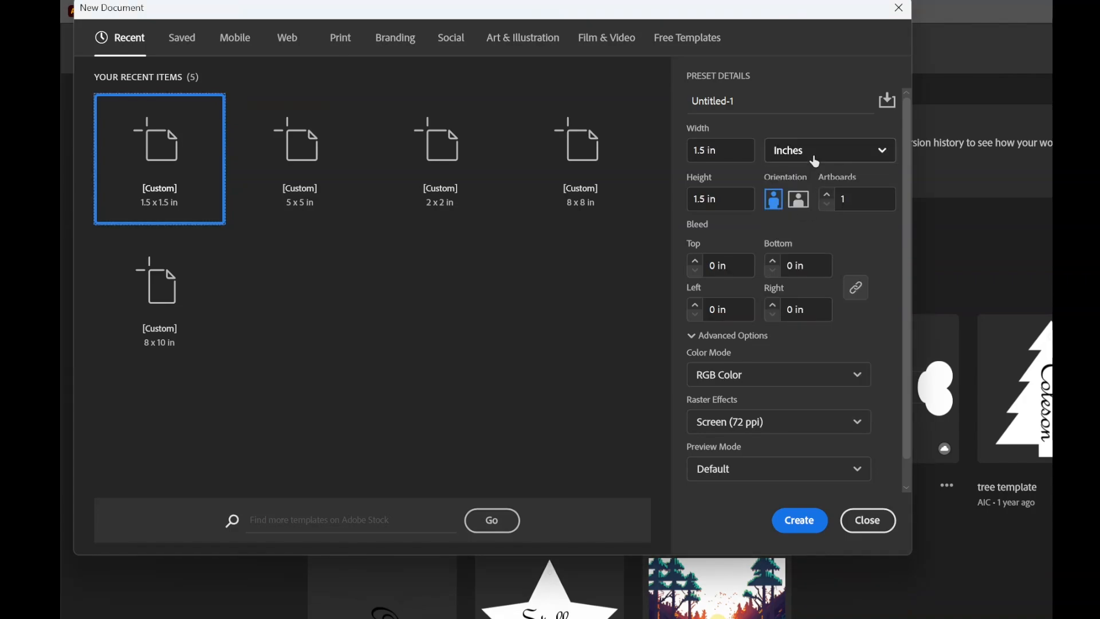
{"action": "left_click", "coordinate": [812, 156]}
{"action": "left_click", "coordinate": [798, 207]}
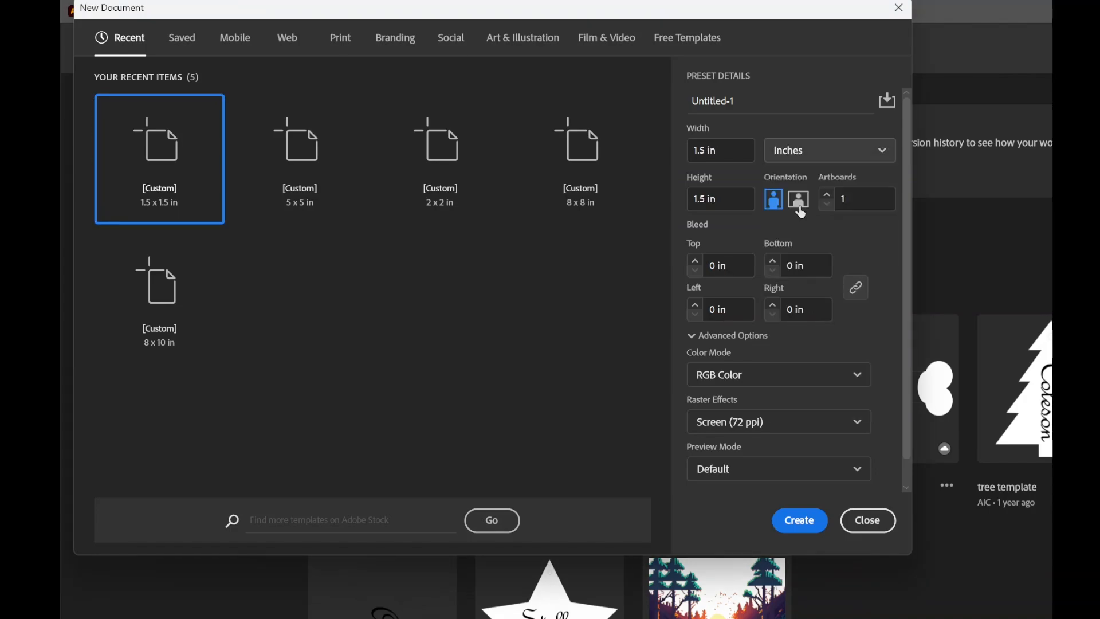
{"action": "left_click", "coordinate": [801, 155]}
{"action": "left_click", "coordinate": [806, 252]}
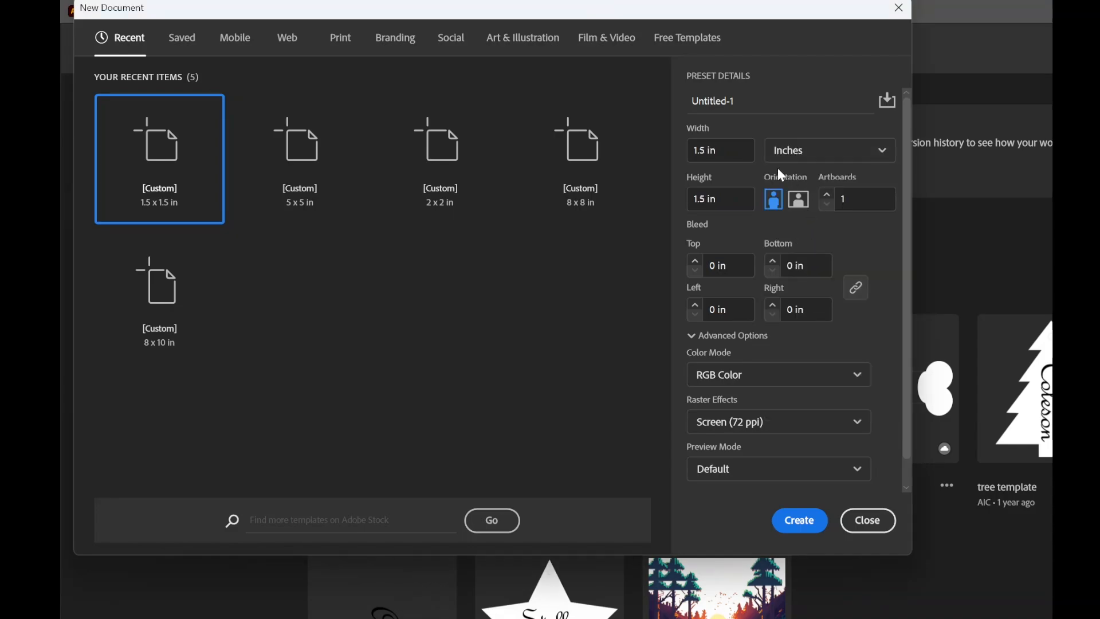
- Switch to the stamp assignment page in Chrome and check the maximum image size requirement
{"action": "key", "text": "super"}
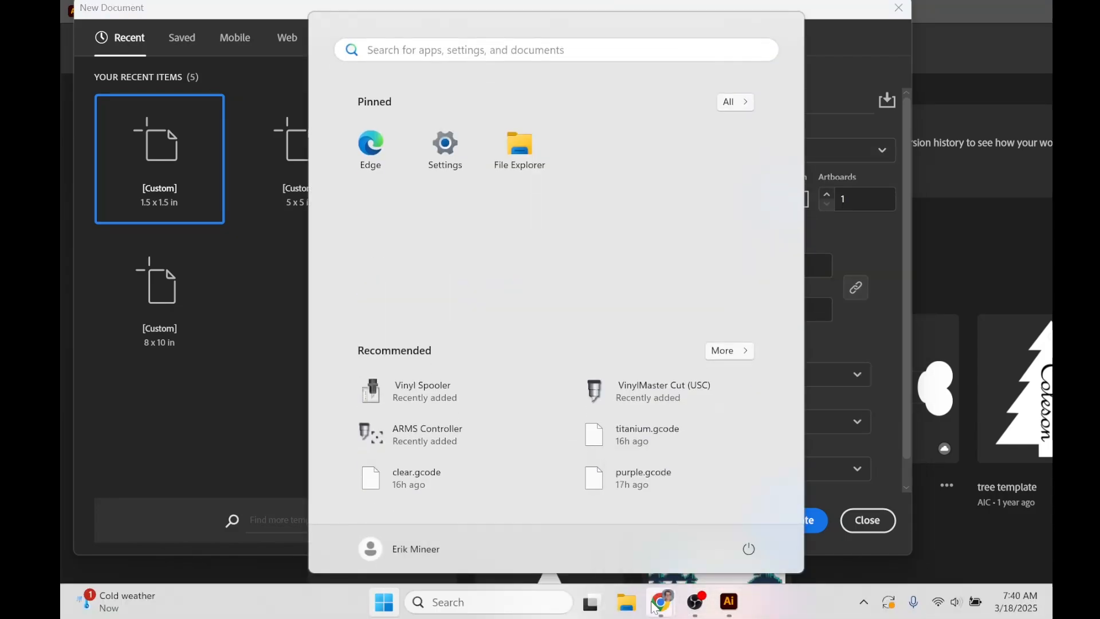
{"action": "mouse_move", "coordinate": [659, 608]}
{"action": "left_click", "coordinate": [889, 532]}
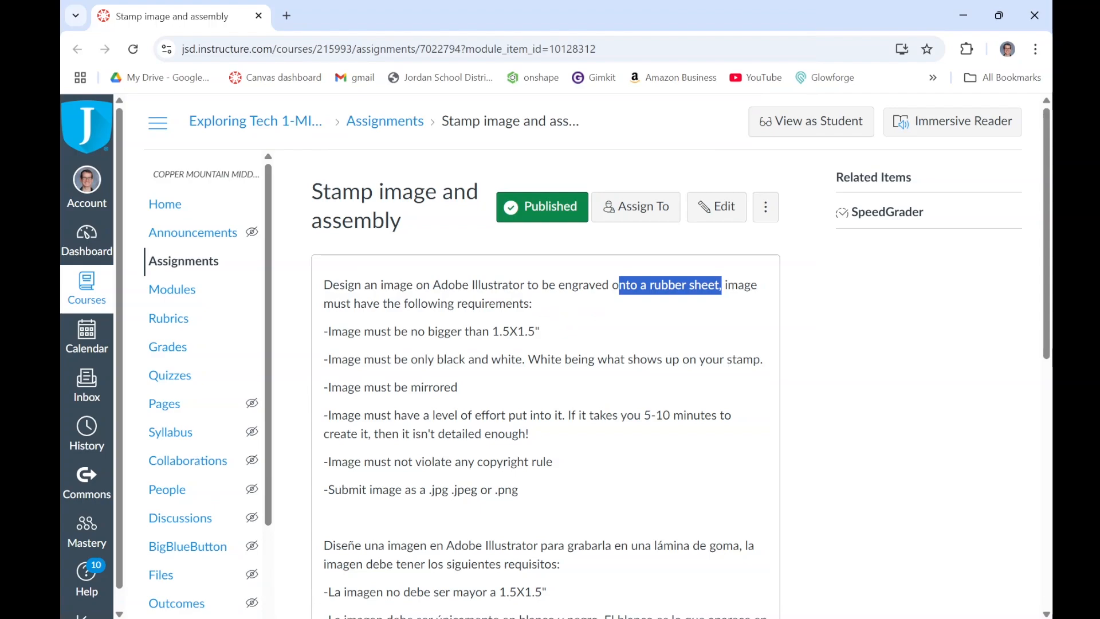
{"action": "left_click_drag", "start_coordinate": [444, 331], "coordinate": [540, 334]}
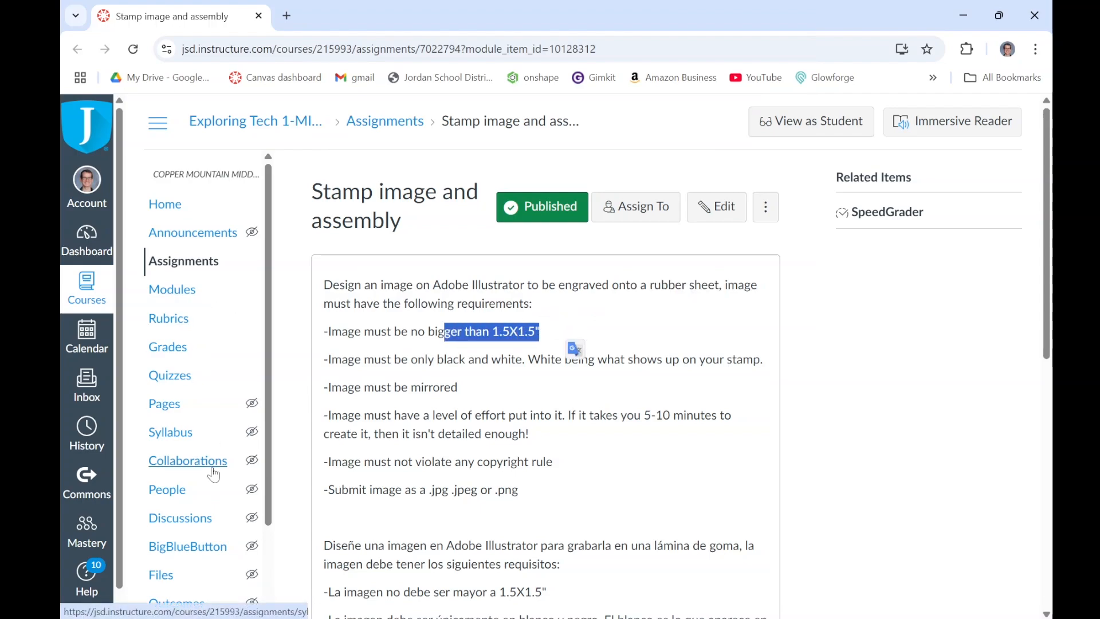
- Switch back to Illustrator and create the new document with a width and height of 2 in
{"action": "left_click", "coordinate": [730, 602]}
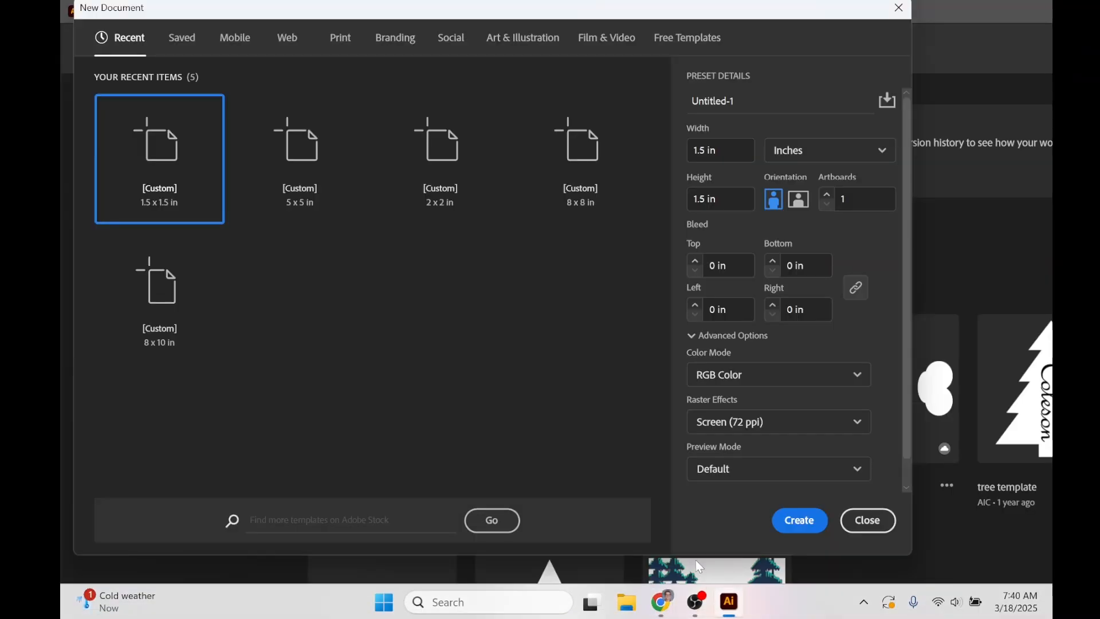
{"action": "left_click", "coordinate": [729, 150]}
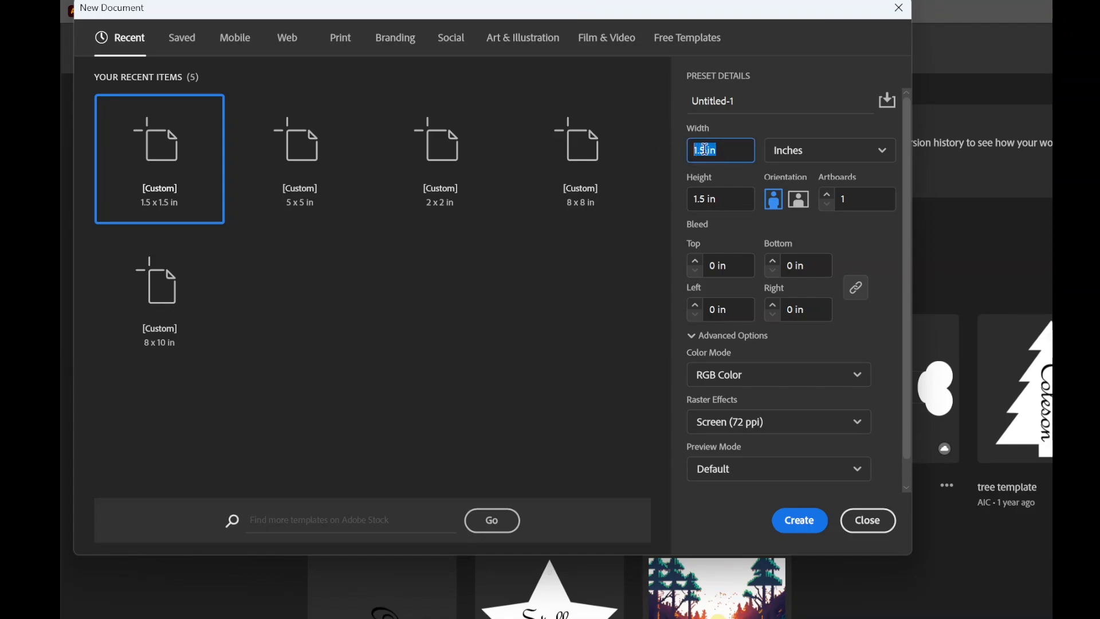
{"action": "type", "text": "2"}
{"action": "key", "text": "Tab"}
{"action": "type", "text": "2"}
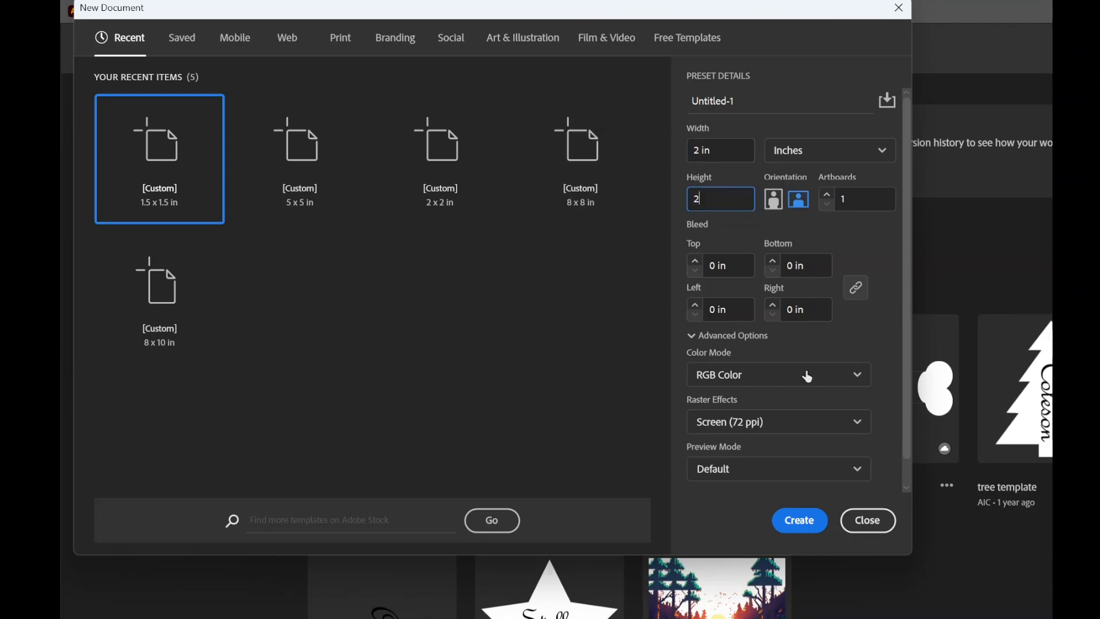
{"action": "left_click", "coordinate": [799, 529]}
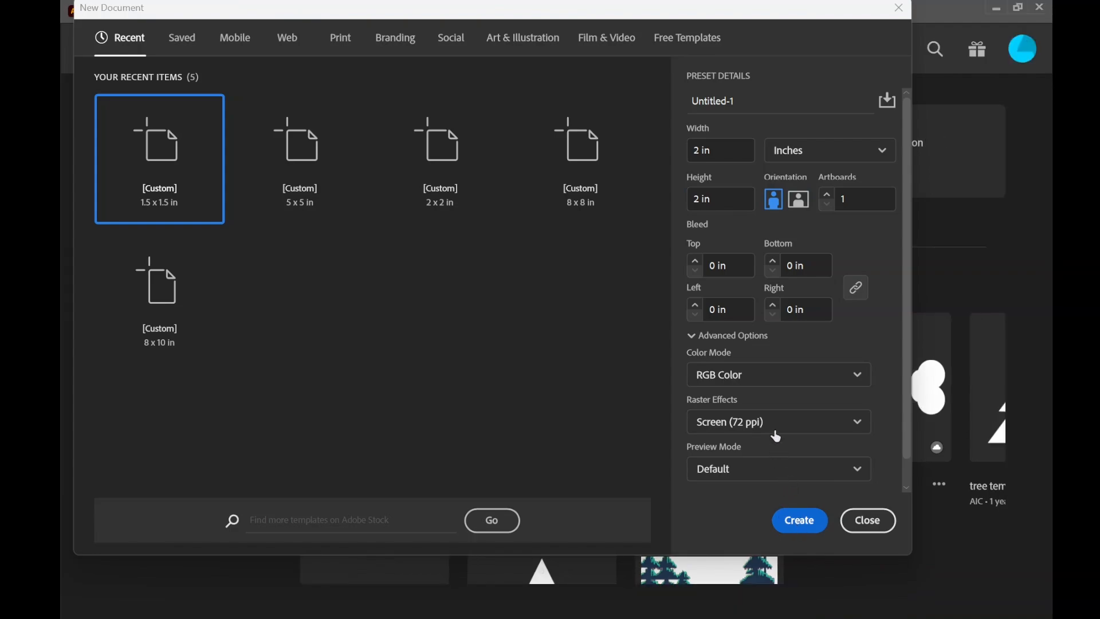
{"action": "left_click", "coordinate": [792, 516]}
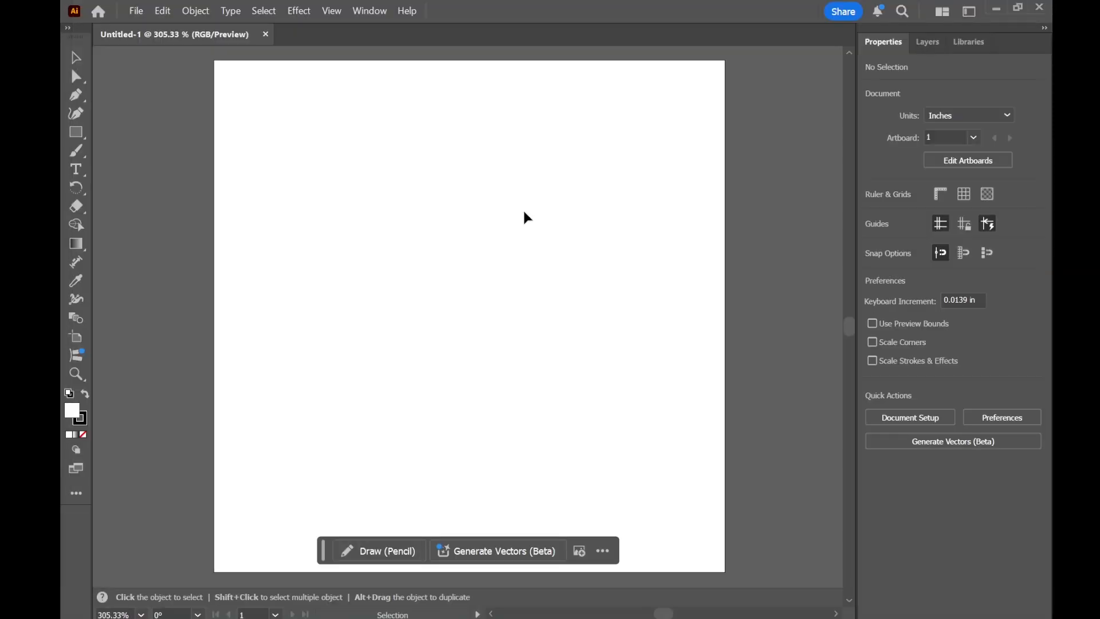
- Create a 1.5 in by 1.5 in rectangle and move it fully inside the artboard
{"action": "left_click", "coordinate": [79, 133]}
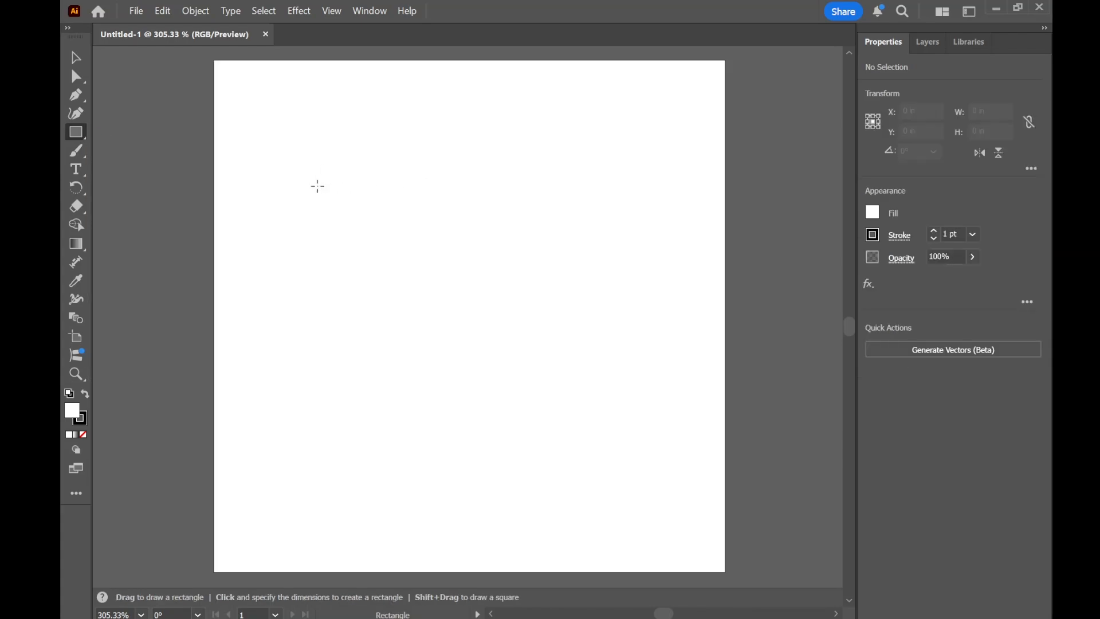
{"action": "left_click", "coordinate": [362, 213]}
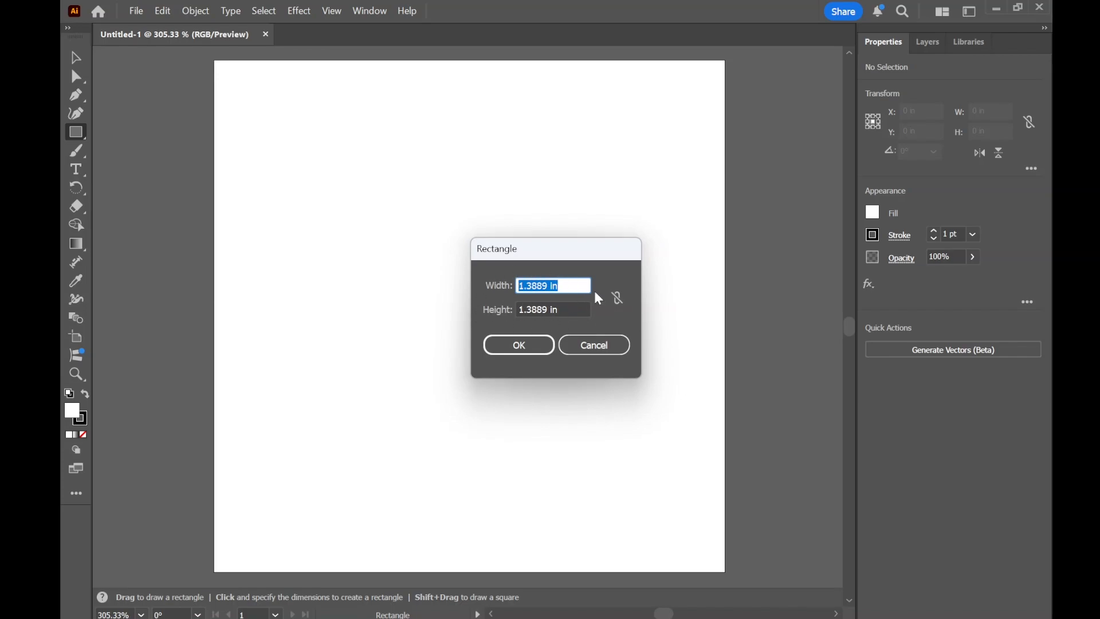
{"action": "type", "text": "1.5"}
{"action": "key", "text": "Tab"}
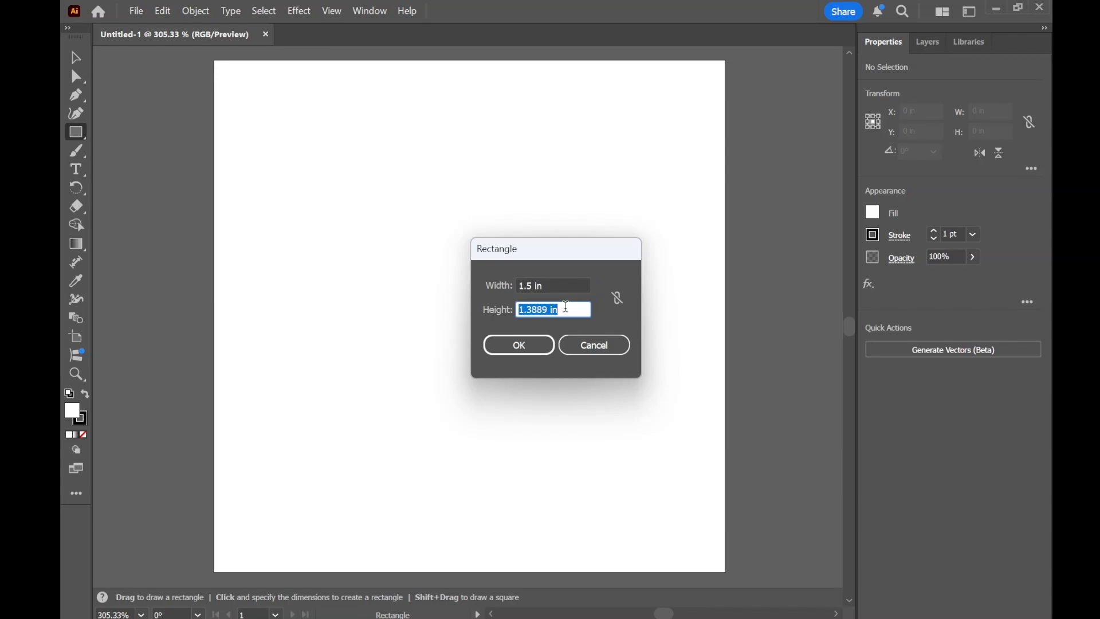
{"action": "type", "text": "1.5"}
{"action": "key", "text": "Return"}
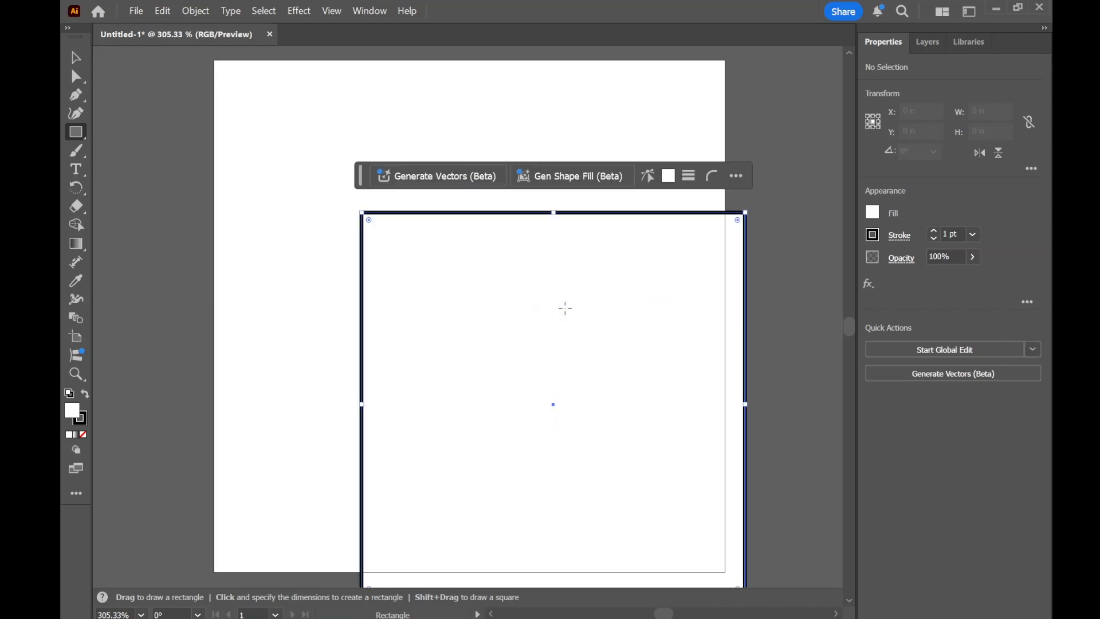
{"action": "left_click", "coordinate": [76, 57]}
{"action": "left_click_drag", "start_coordinate": [441, 257], "coordinate": [349, 226]}
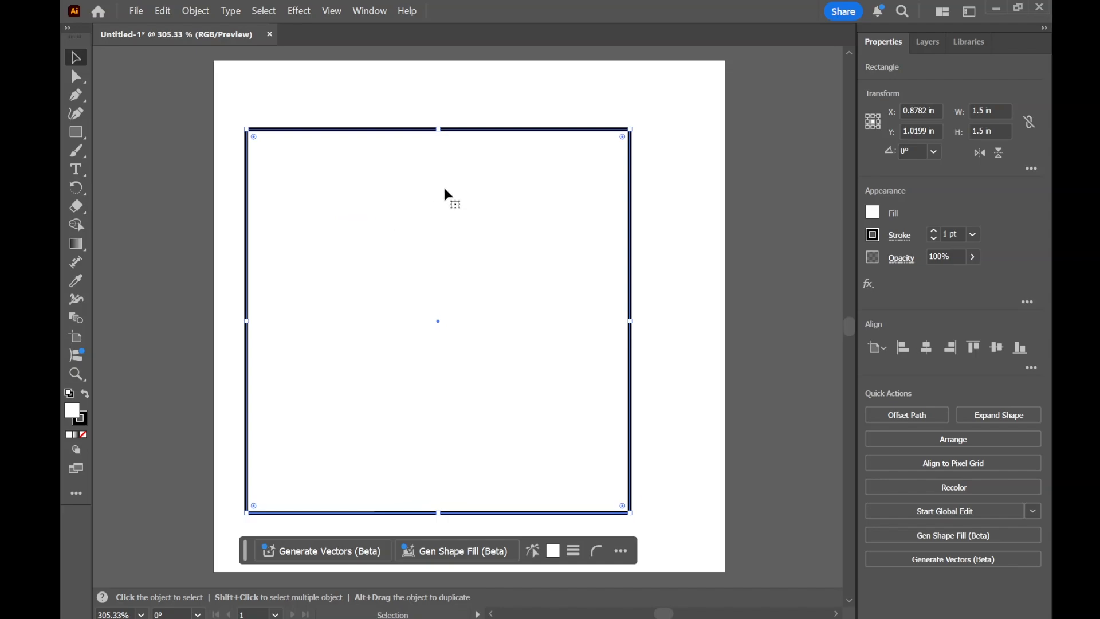
- Delete the square and create a 1.5 in by 1.5 in circle with the Ellipse tool instead
{"action": "key", "text": "Delete"}
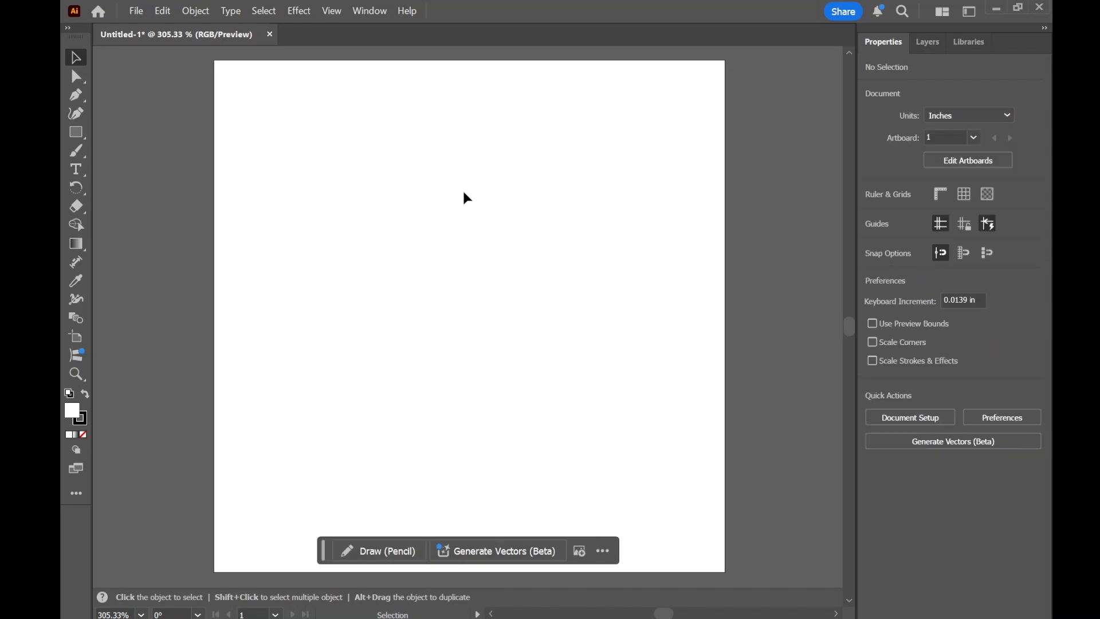
{"action": "left_click", "coordinate": [78, 133]}
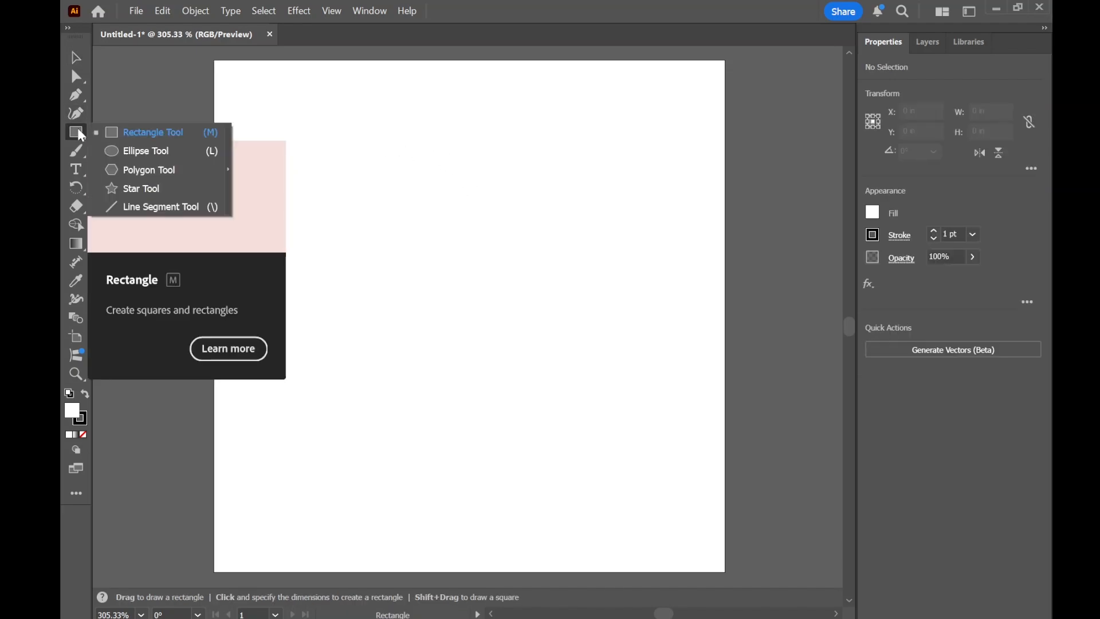
{"action": "left_click", "coordinate": [155, 152]}
{"action": "left_click", "coordinate": [417, 237]}
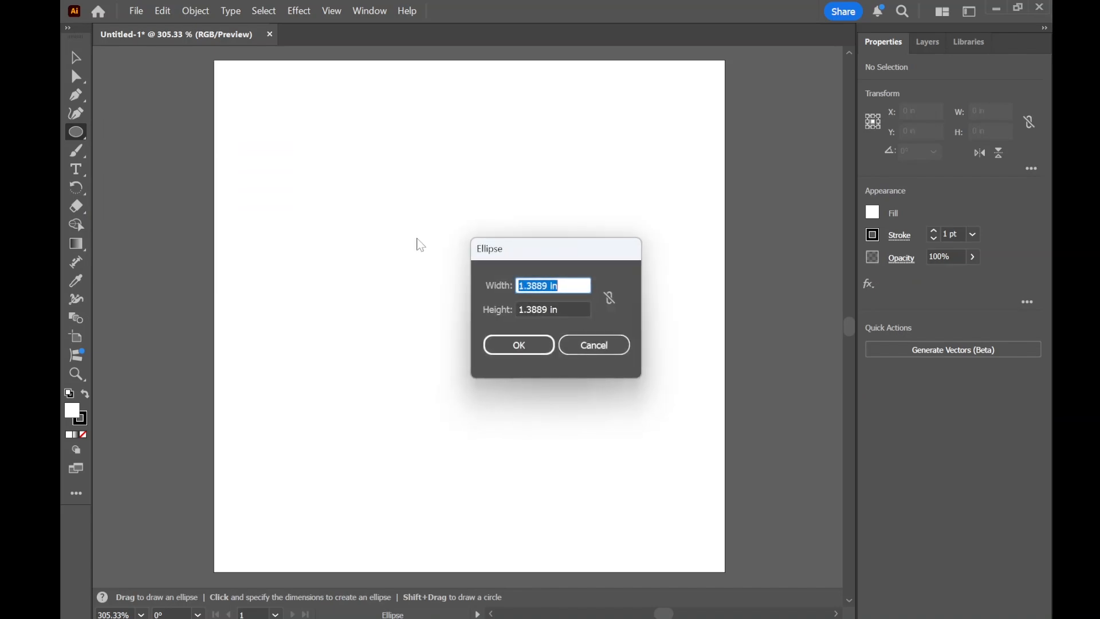
{"action": "type", "text": "1.5"}
{"action": "key", "text": "Tab"}
{"action": "type", "text": "1"}
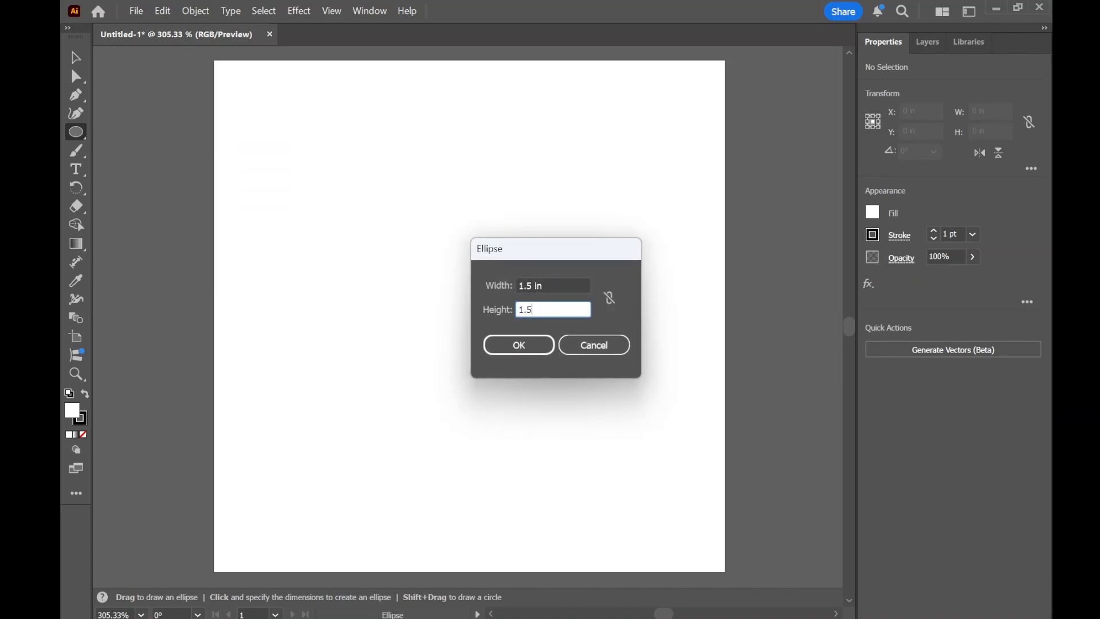
{"action": "type", "text": ".5"}
{"action": "key", "text": "Return"}
{"action": "left_click", "coordinate": [76, 57]}
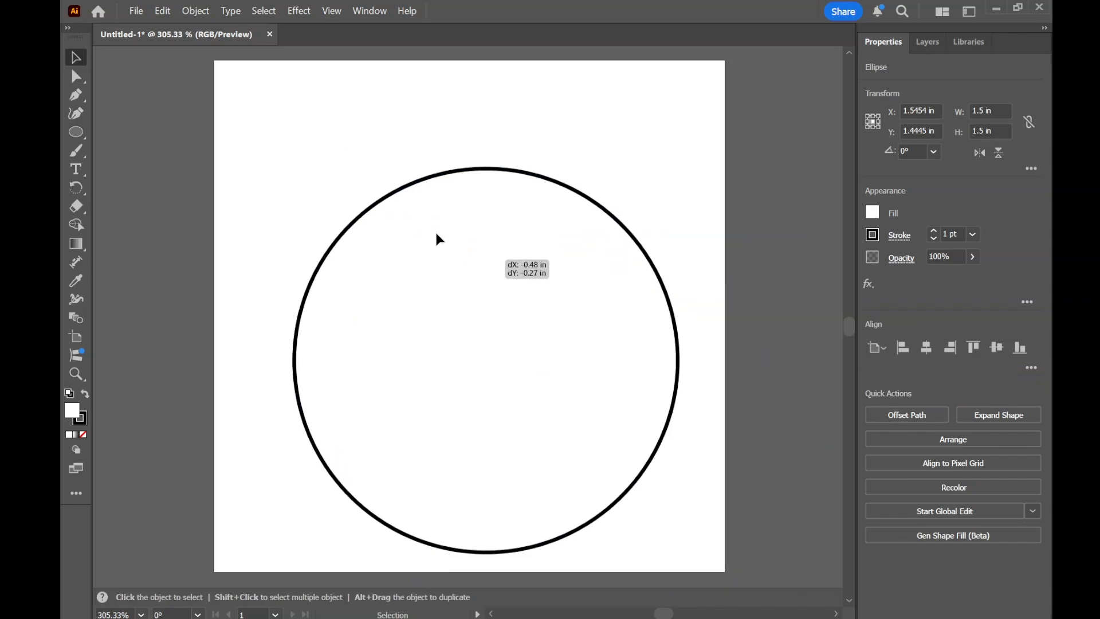
- Move the 1.5 in square nearer the artboard's center, to about X 1.09 in and Y 1 in
{"action": "left_click_drag", "start_coordinate": [437, 238], "coordinate": [478, 233]}
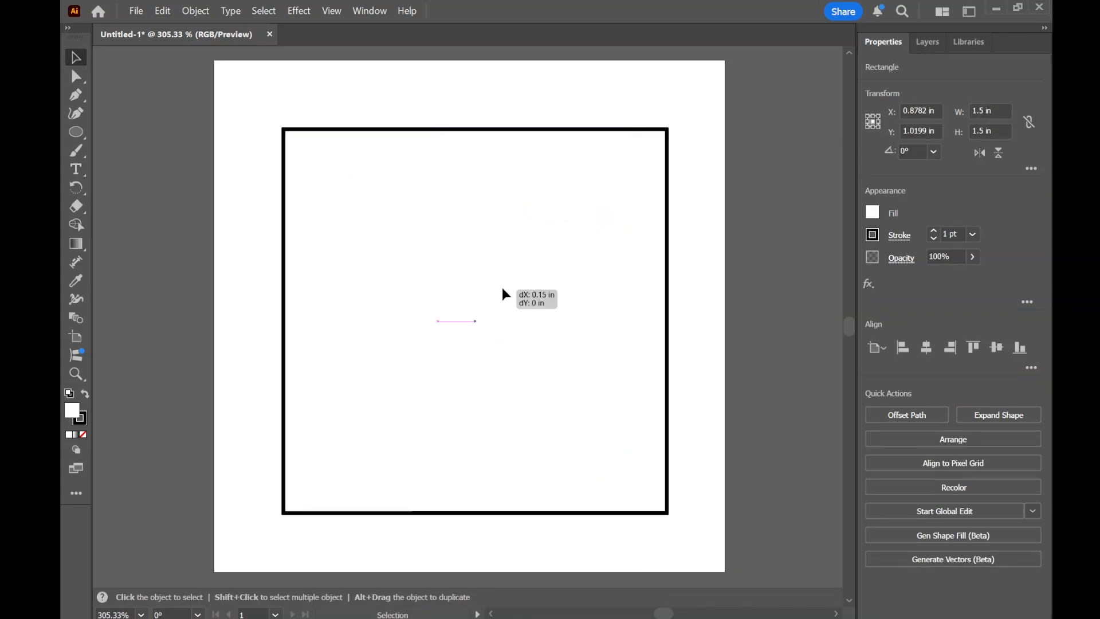
{"action": "left_click_drag", "start_coordinate": [504, 294], "coordinate": [516, 290]}
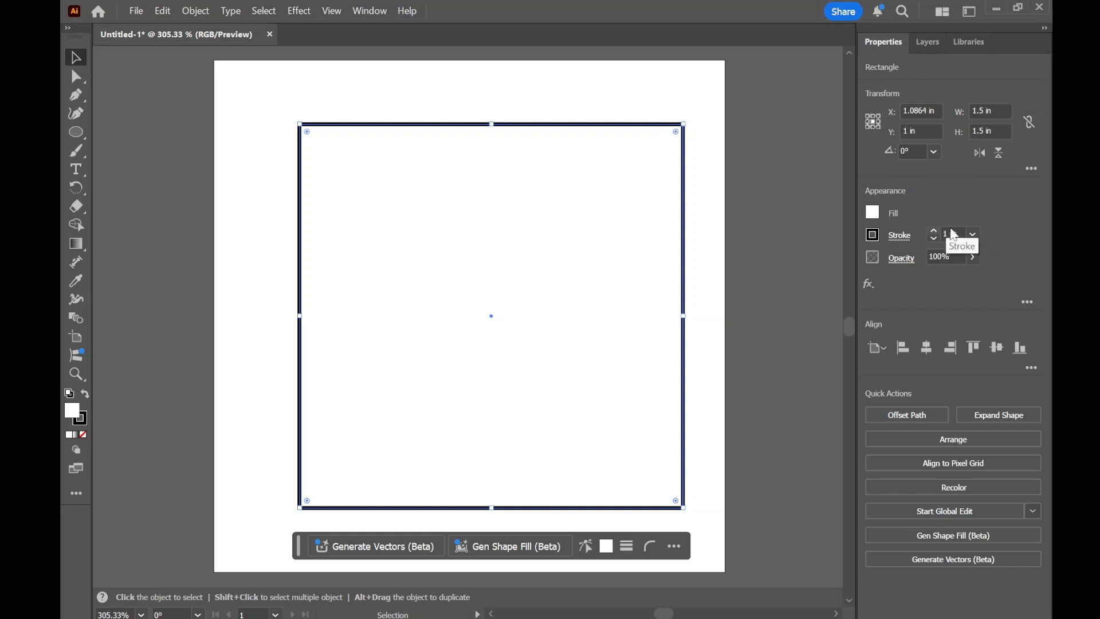
- Try a 5 pt stroke on the square and return it to 1 pt
{"action": "left_click", "coordinate": [934, 230]}
{"action": "left_click", "coordinate": [933, 230]}
{"action": "left_click", "coordinate": [934, 230]}
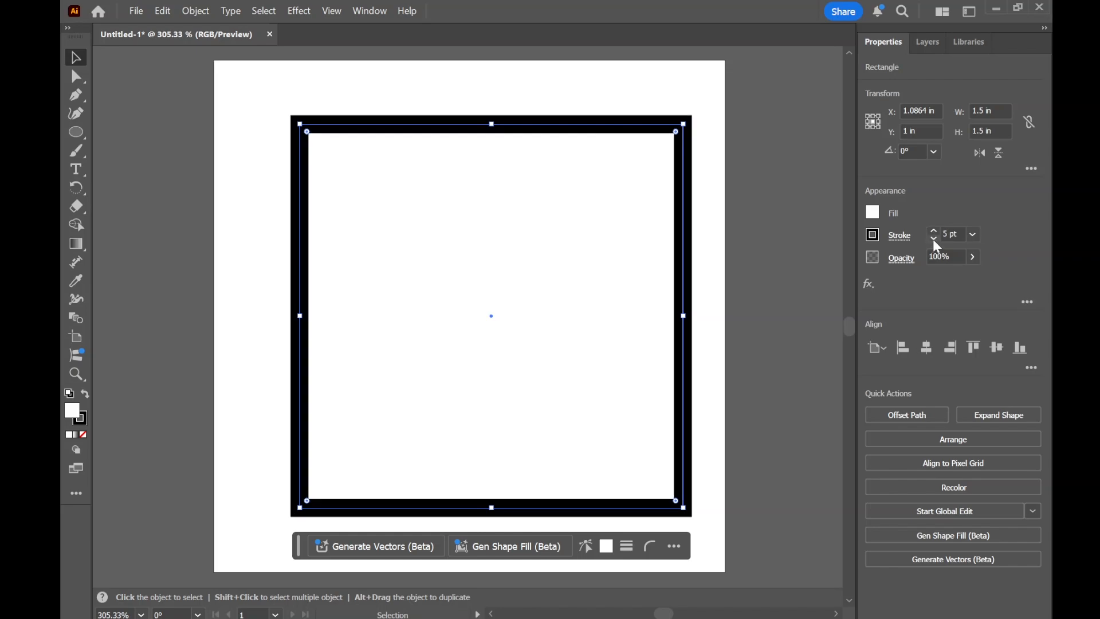
{"action": "left_click", "coordinate": [935, 237]}
{"action": "left_click", "coordinate": [935, 237]}
{"action": "left_click", "coordinate": [935, 238]}
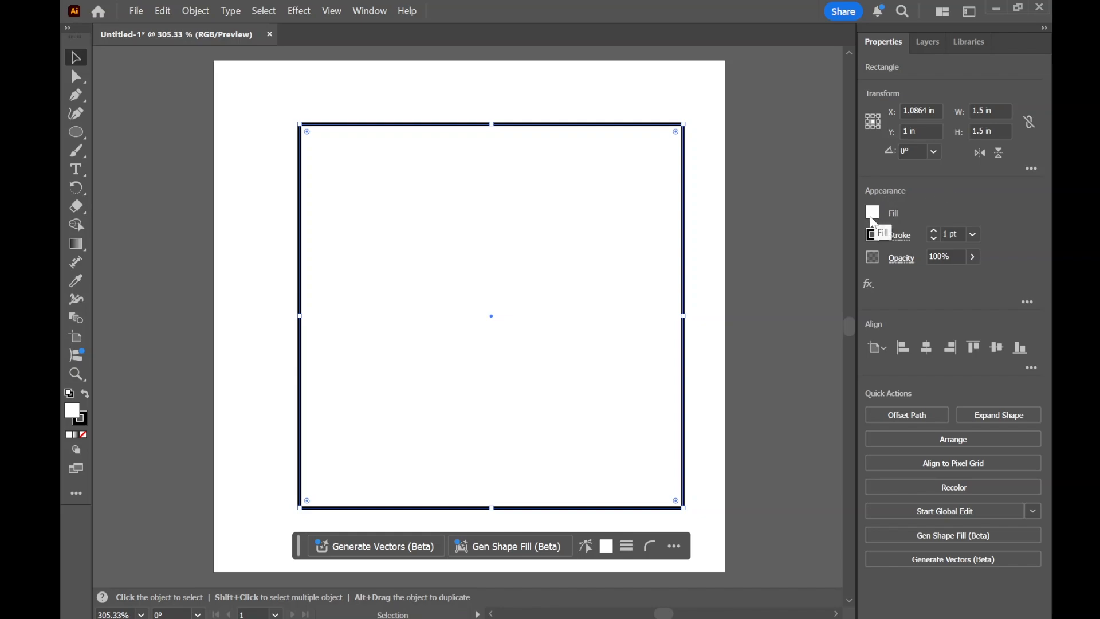
- Set the square's fill to none and move it by its edge to about X 1.03 in, Y 0.95 in
{"action": "left_click", "coordinate": [873, 216]}
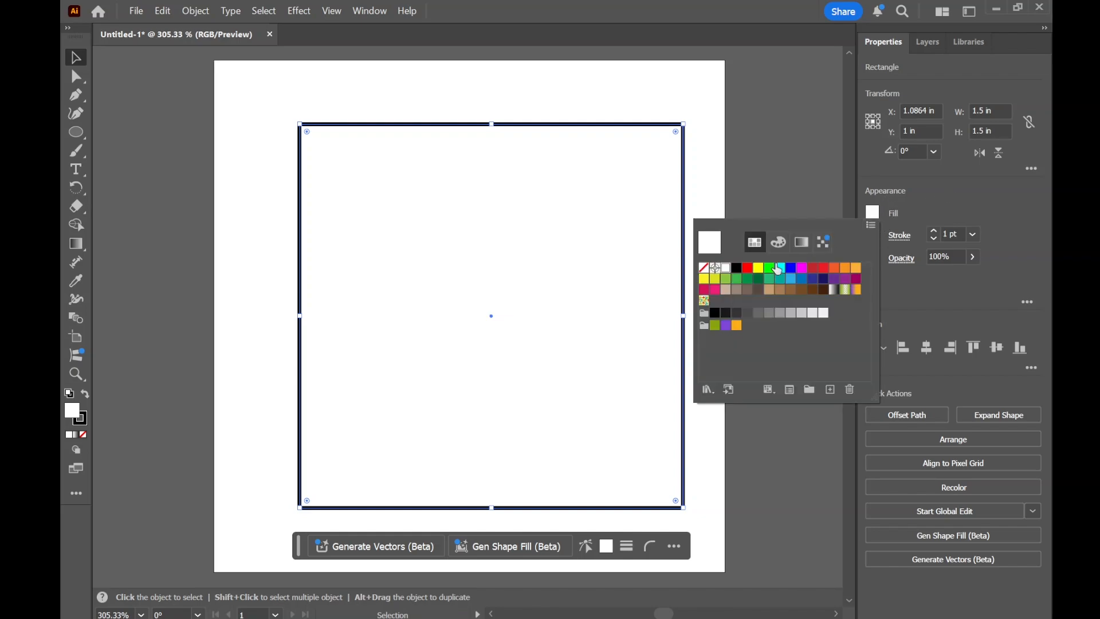
{"action": "left_click", "coordinate": [704, 268]}
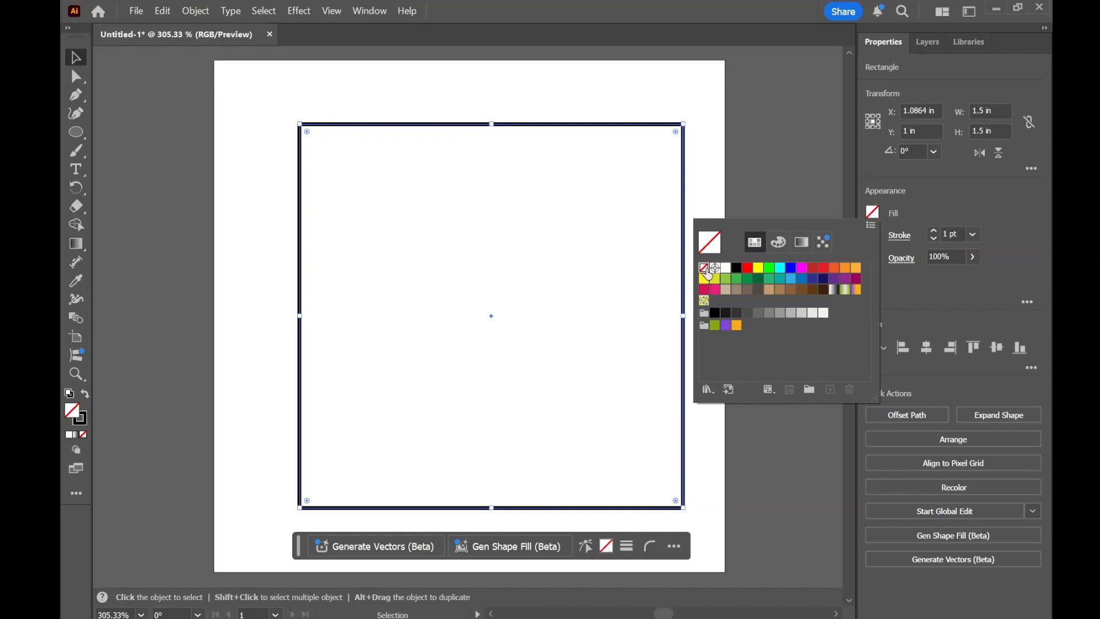
{"action": "left_click", "coordinate": [577, 280]}
{"action": "left_click_drag", "start_coordinate": [683, 277], "coordinate": [671, 266]}
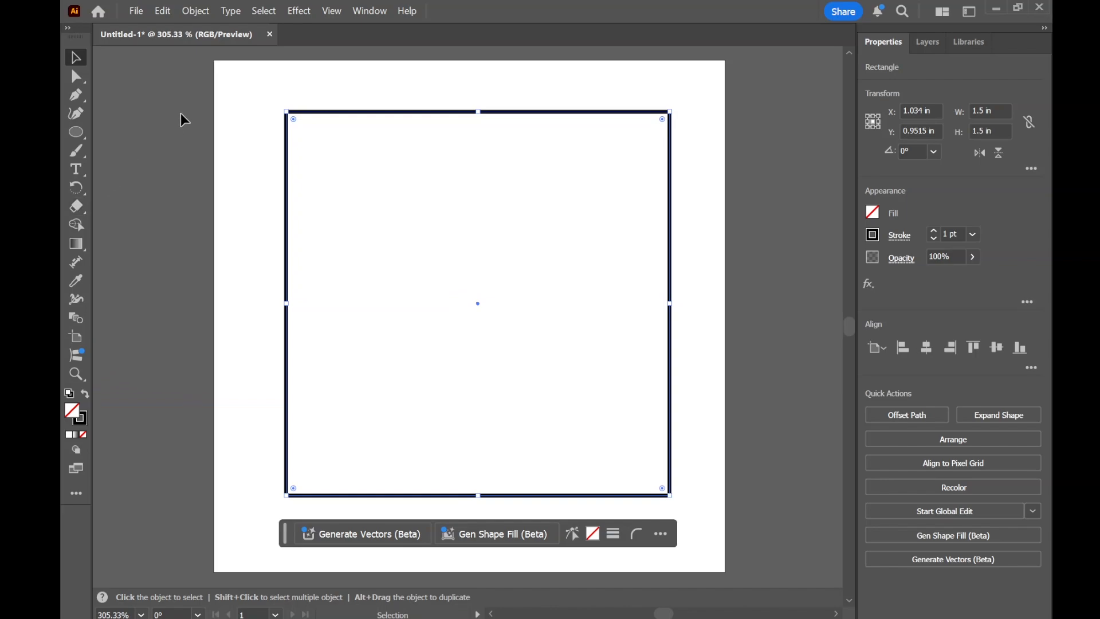
- Draw a five-pointed star about 0.91 in wide and 0.86 in high inside the square with the Star tool
{"action": "left_click", "coordinate": [76, 132]}
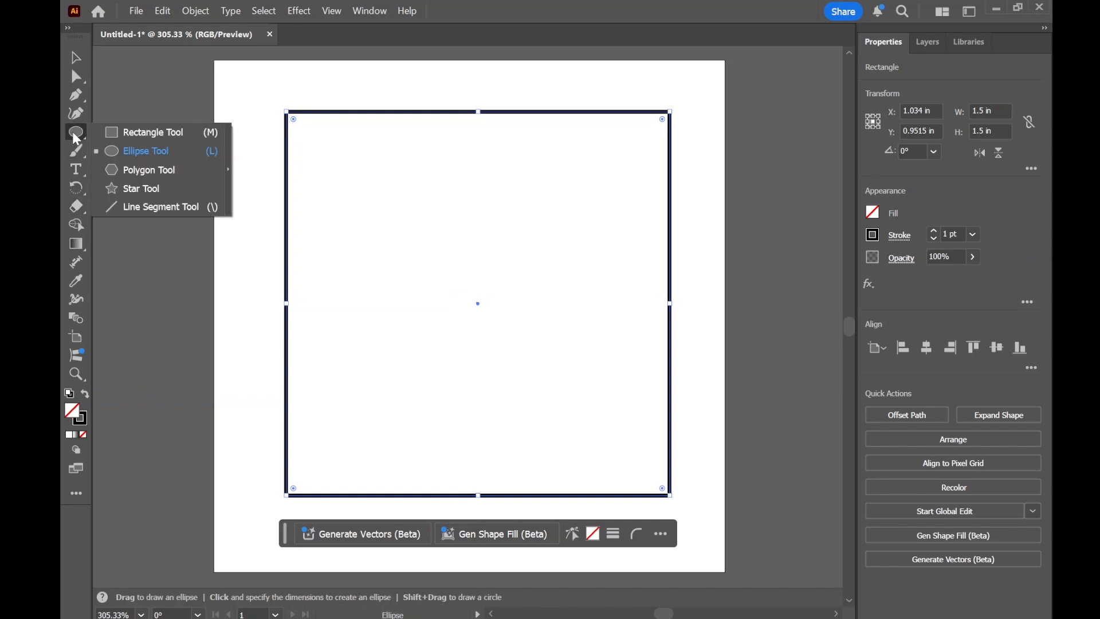
{"action": "left_click", "coordinate": [146, 198]}
{"action": "left_click_drag", "start_coordinate": [436, 245], "coordinate": [508, 145]}
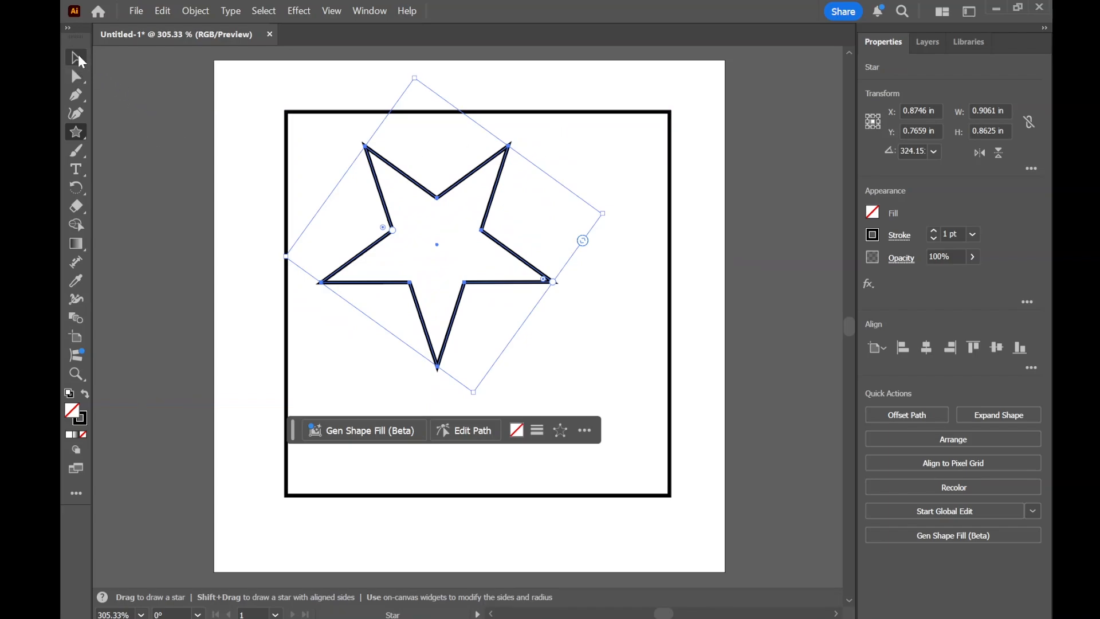
- Reposition the star inside the square, shrink it to about 0.73 by 0.82 in and rotate it to about 349°
{"action": "left_click", "coordinate": [77, 57]}
{"action": "mouse_move", "coordinate": [498, 198]}
{"action": "left_mouse_down"}
{"action": "mouse_move", "coordinate": [507, 215]}
{"action": "mouse_move", "coordinate": [579, 197]}
{"action": "mouse_move", "coordinate": [508, 213]}
{"action": "left_mouse_up"}
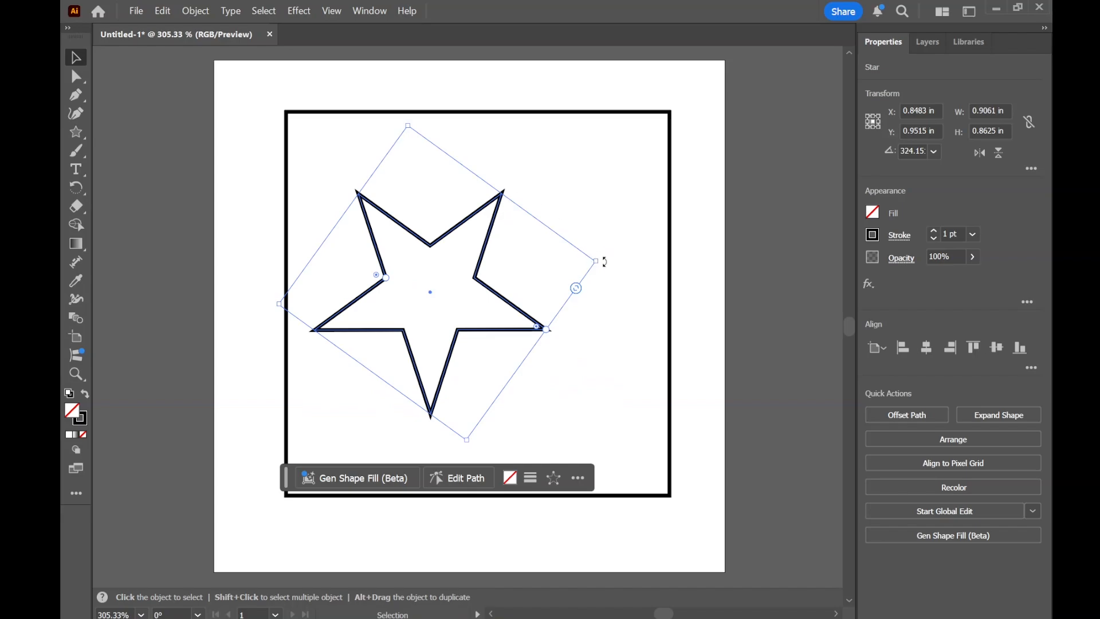
{"action": "left_click_drag", "start_coordinate": [596, 260], "coordinate": [524, 189]}
{"action": "left_click_drag", "start_coordinate": [467, 265], "coordinate": [502, 275]}
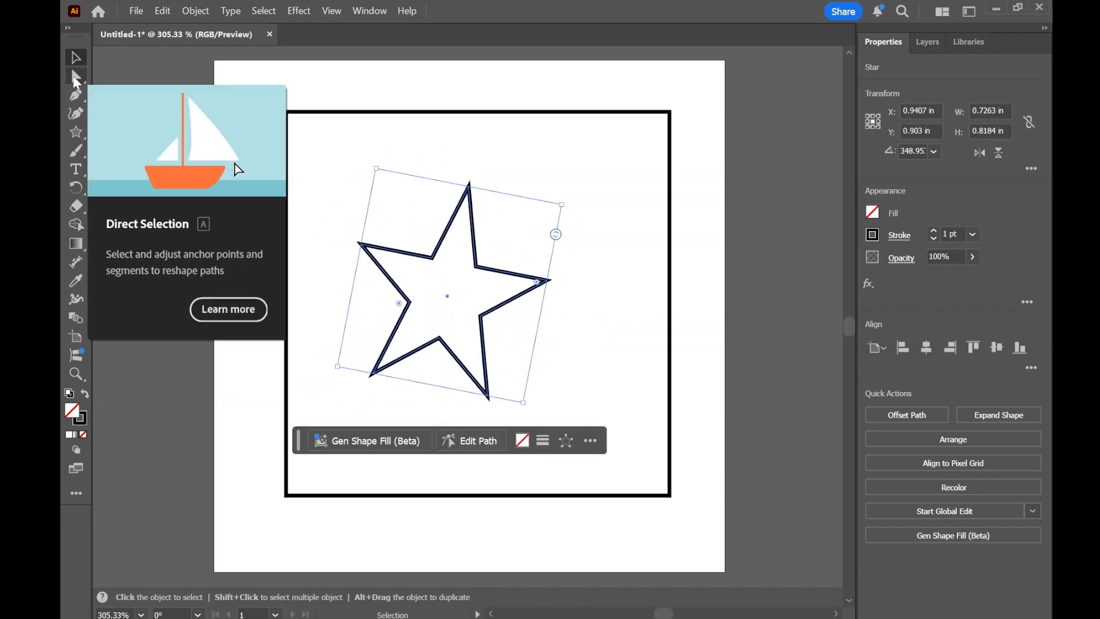
- Reshape the star, moving its right tip to about X 1.51 in, Y 0.85 in and its upper-right inner corner to X 1.27 in, Y 0.53 in
{"action": "left_click", "coordinate": [74, 78]}
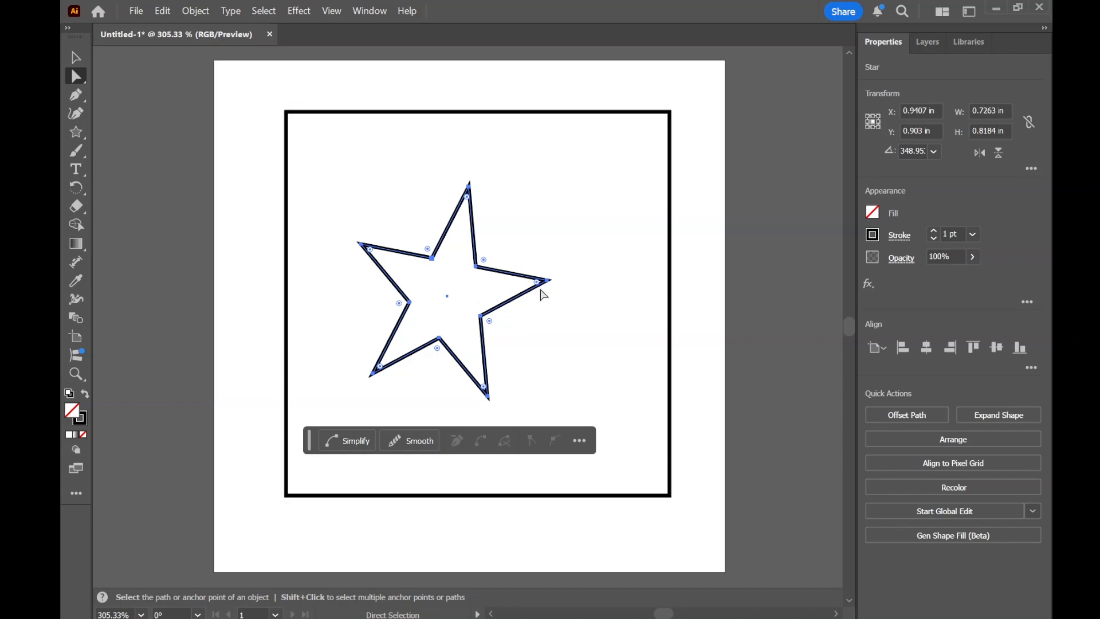
{"action": "left_click_drag", "start_coordinate": [548, 281], "coordinate": [600, 279]}
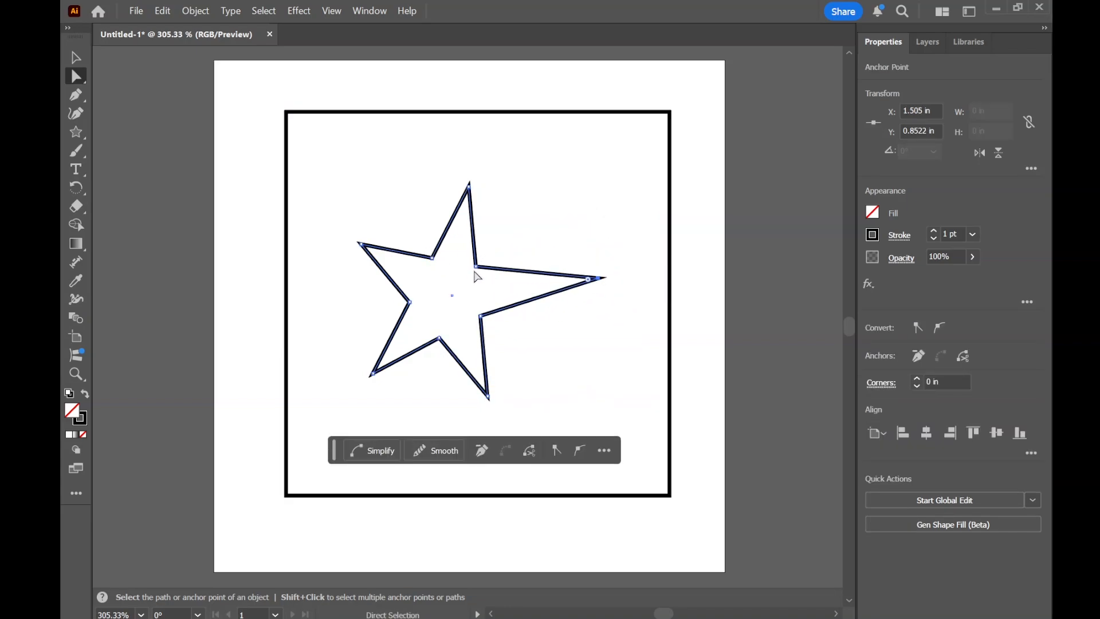
{"action": "left_click_drag", "start_coordinate": [476, 267], "coordinate": [537, 197]}
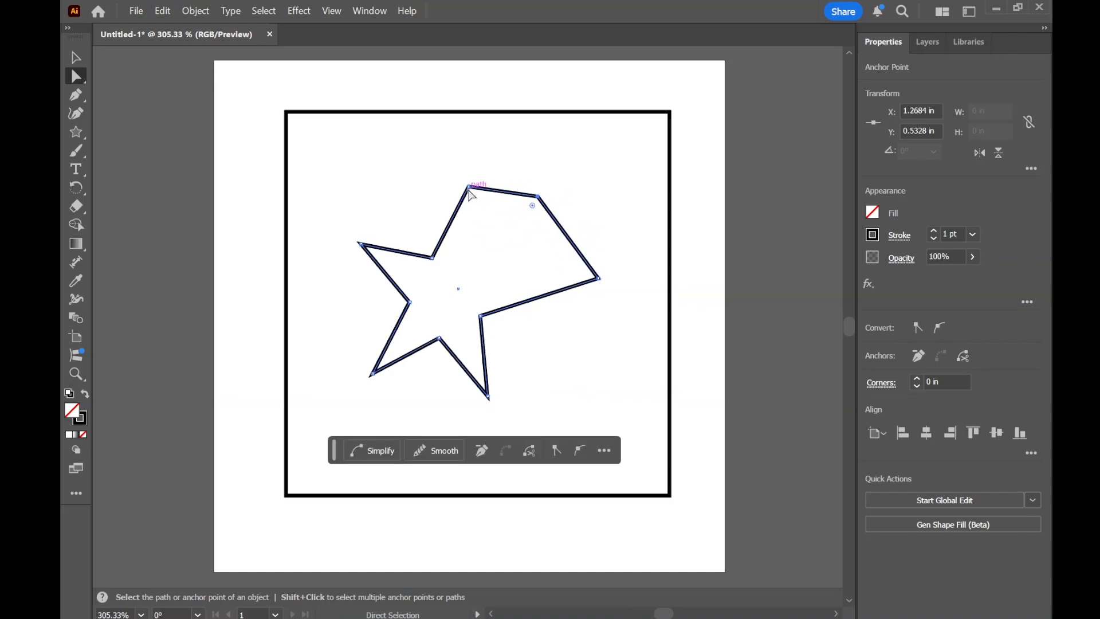
- Delete the reshaped star from inside the square
{"action": "key", "text": "v"}
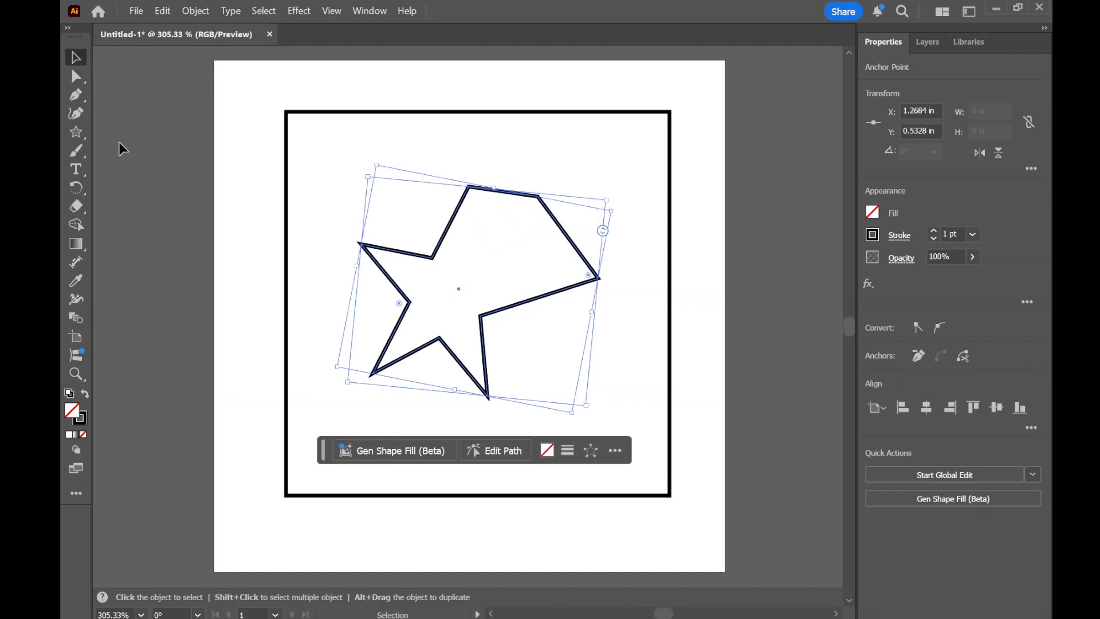
{"action": "key", "text": "Delete"}
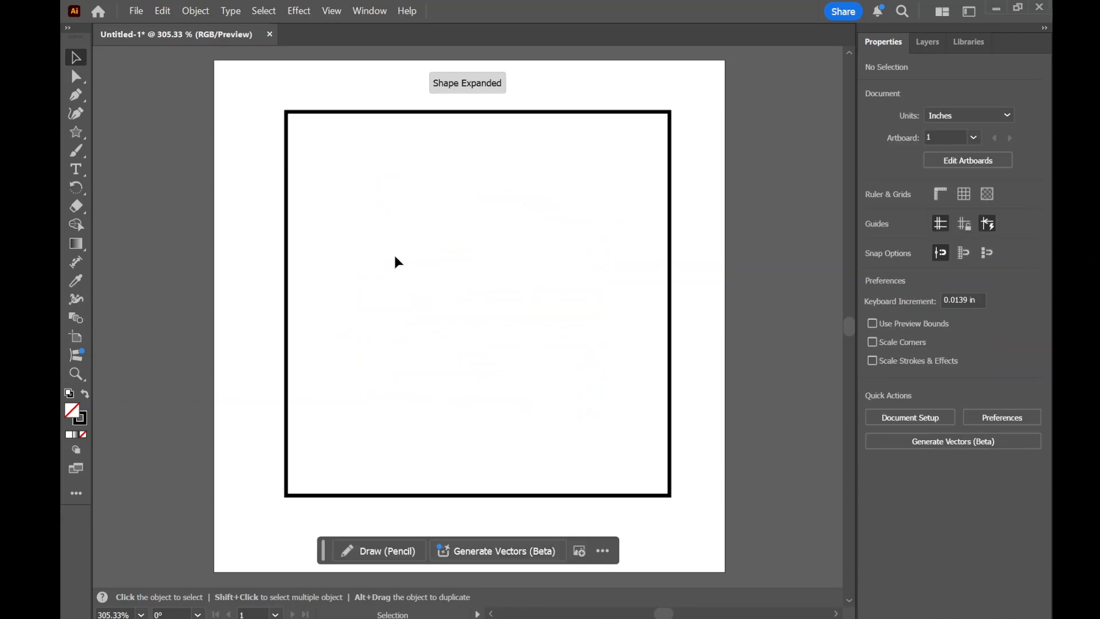
{"action": "left_click", "coordinate": [76, 132]}
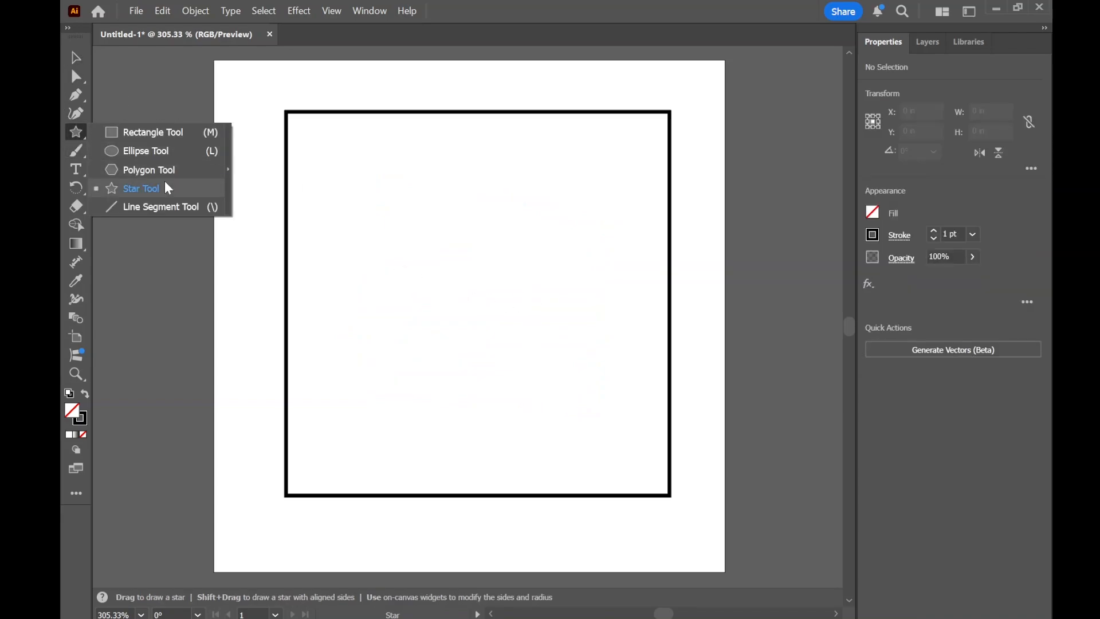
- Draw a closed nine-point zigzag shape inside the square with the Pen tool, curving the closing segment at its upper-left end
{"action": "left_click", "coordinate": [76, 98]}
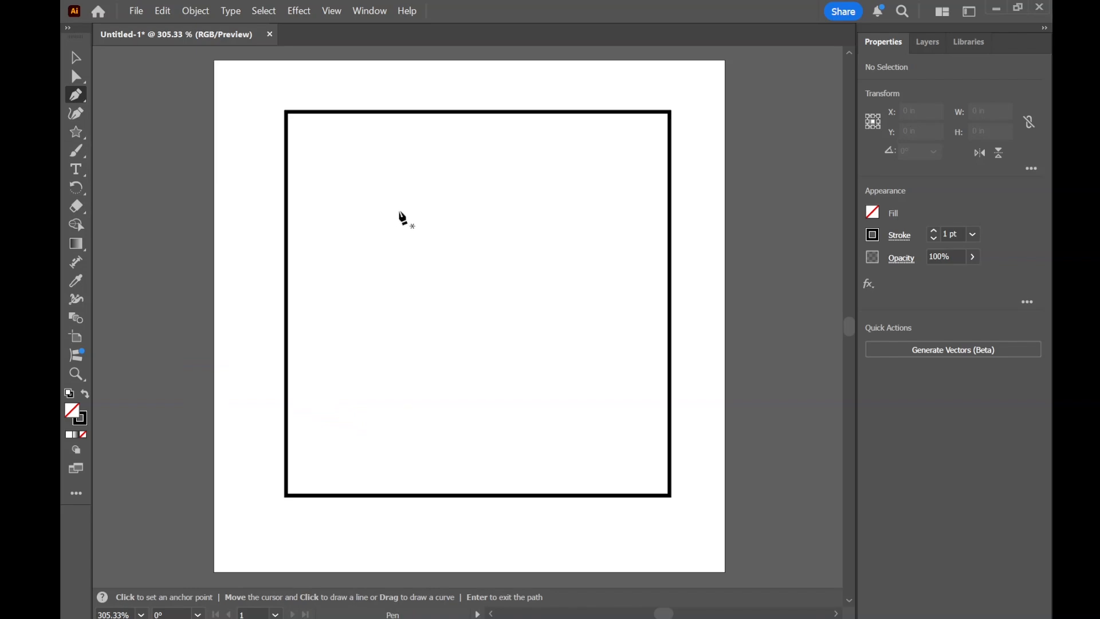
{"action": "left_click", "coordinate": [399, 211]}
{"action": "left_click", "coordinate": [580, 230]}
{"action": "left_click", "coordinate": [527, 336]}
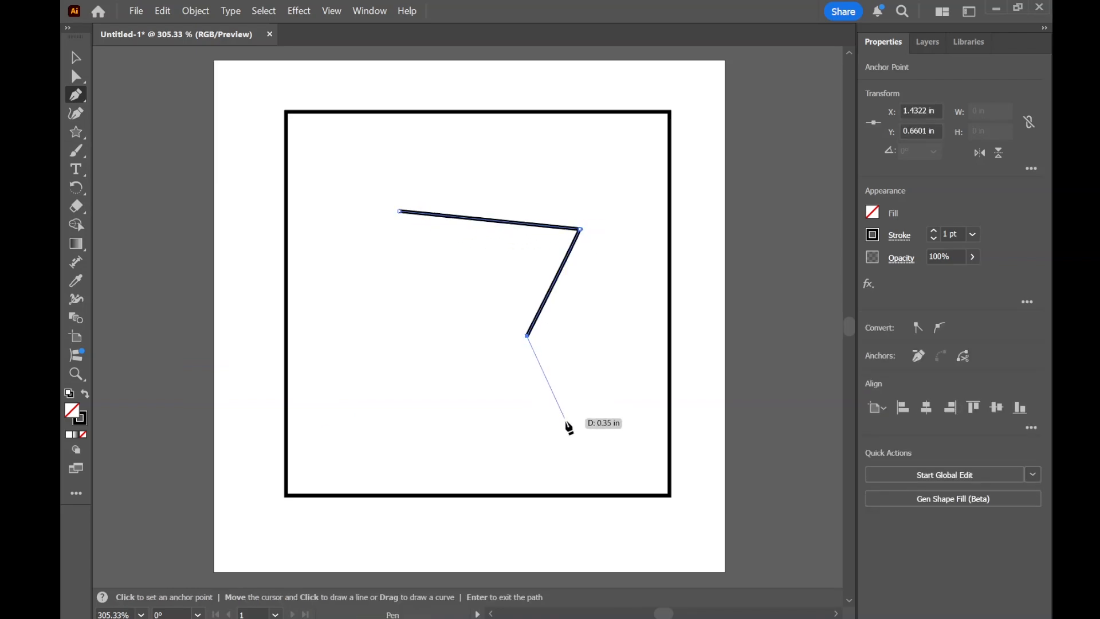
{"action": "left_click", "coordinate": [566, 421]}
{"action": "left_click", "coordinate": [445, 440]}
{"action": "left_click", "coordinate": [490, 375]}
{"action": "left_click", "coordinate": [429, 322]}
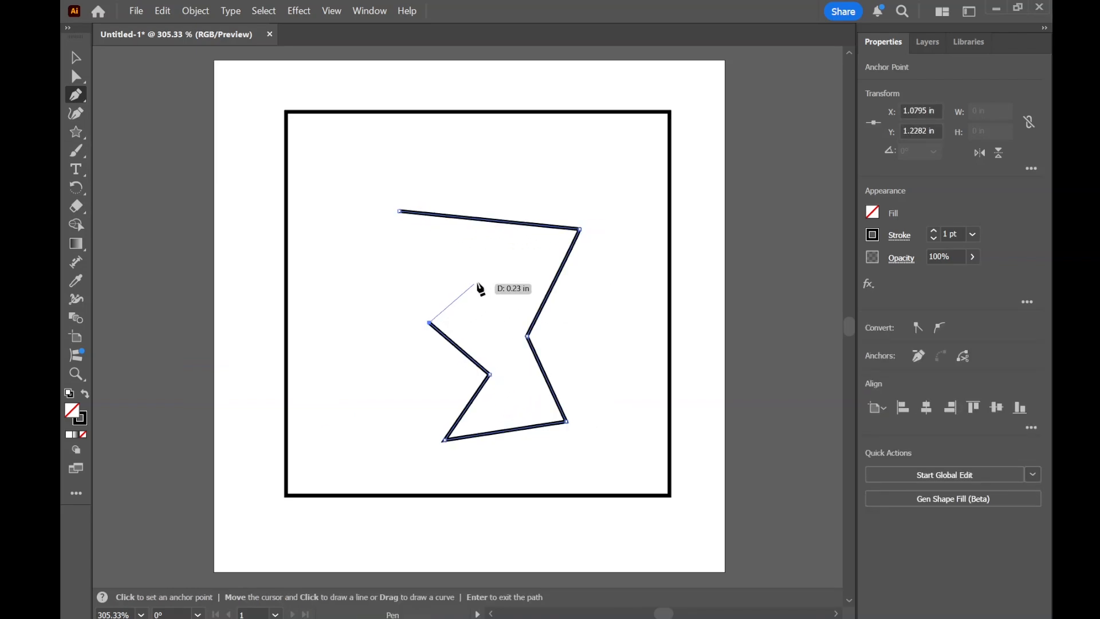
{"action": "left_click", "coordinate": [484, 277]}
{"action": "left_click", "coordinate": [373, 238]}
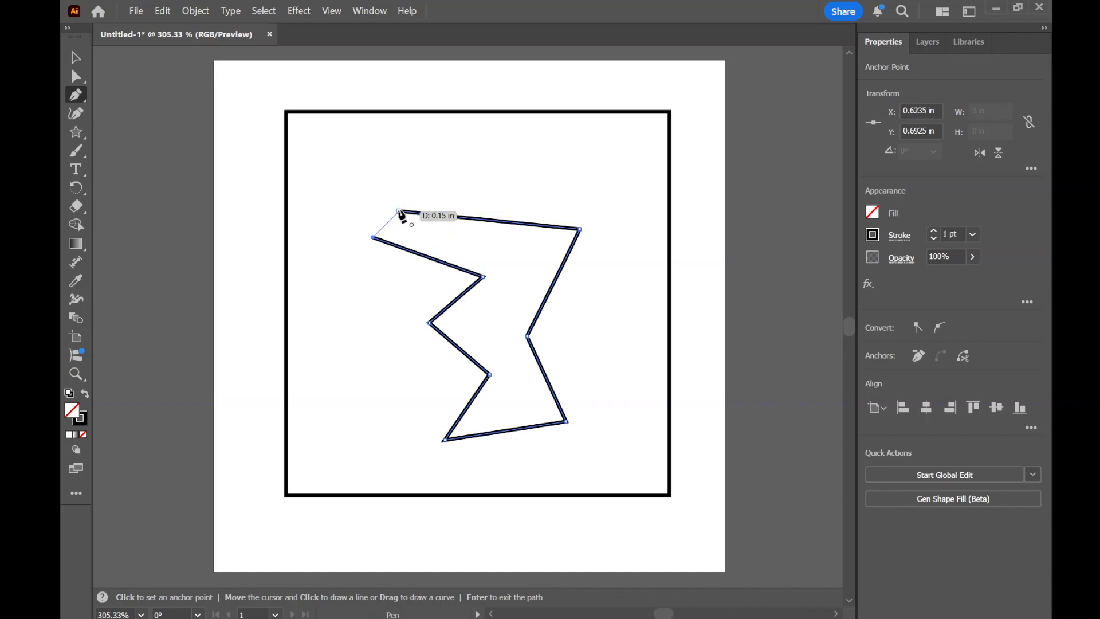
{"action": "left_click_drag", "start_coordinate": [400, 212], "coordinate": [453, 208]}
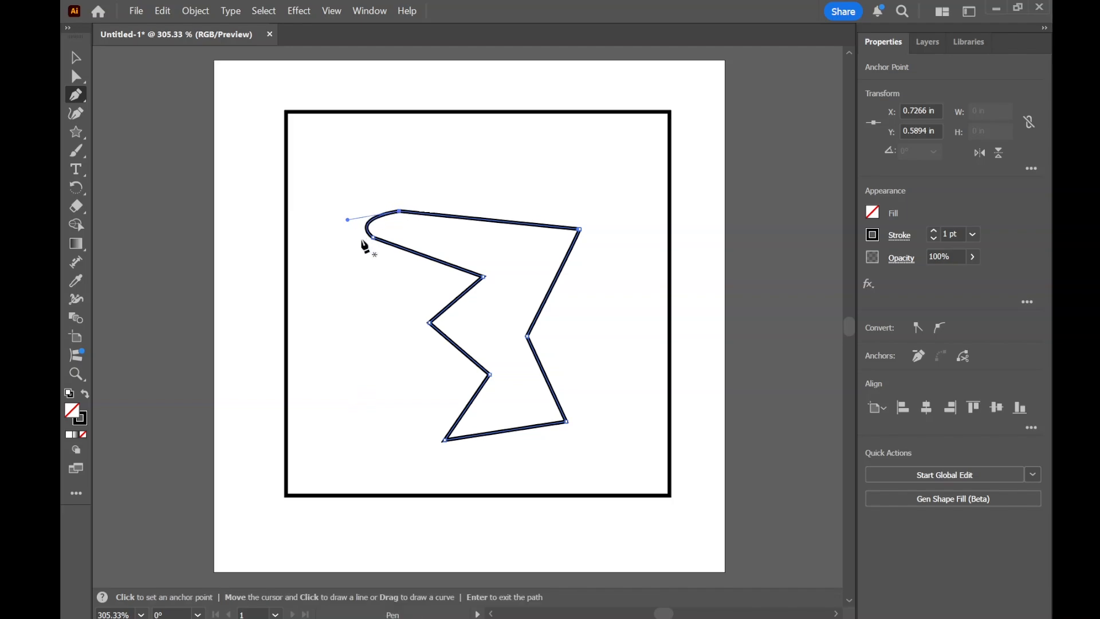
- Try a black fill on the zigzag shape and delete the shape from the square
{"action": "key", "text": "v"}
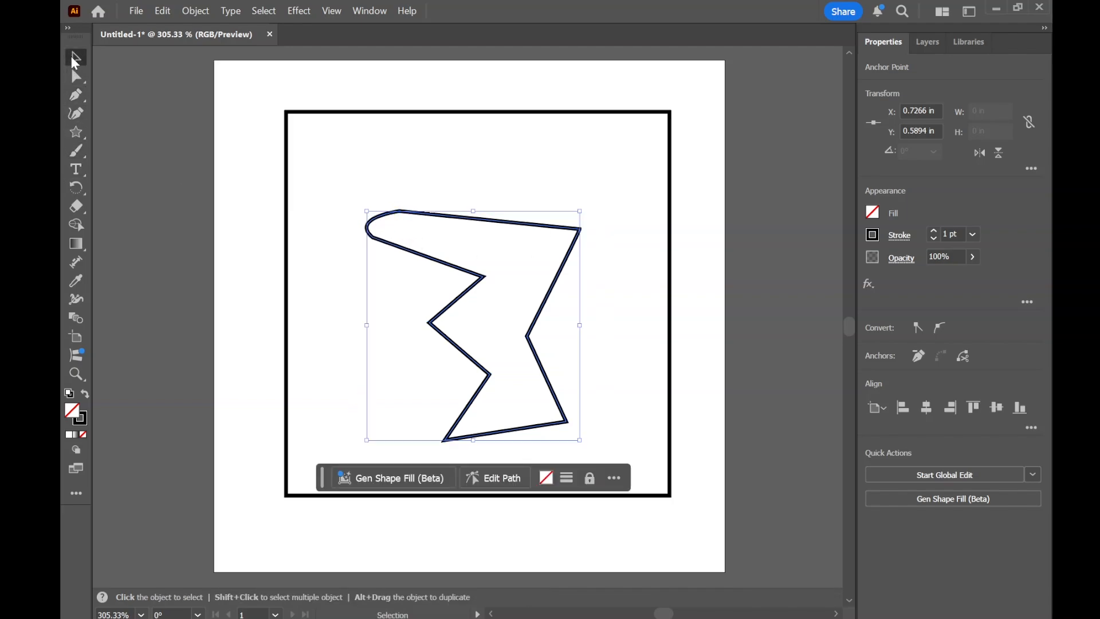
{"action": "left_click", "coordinate": [878, 214]}
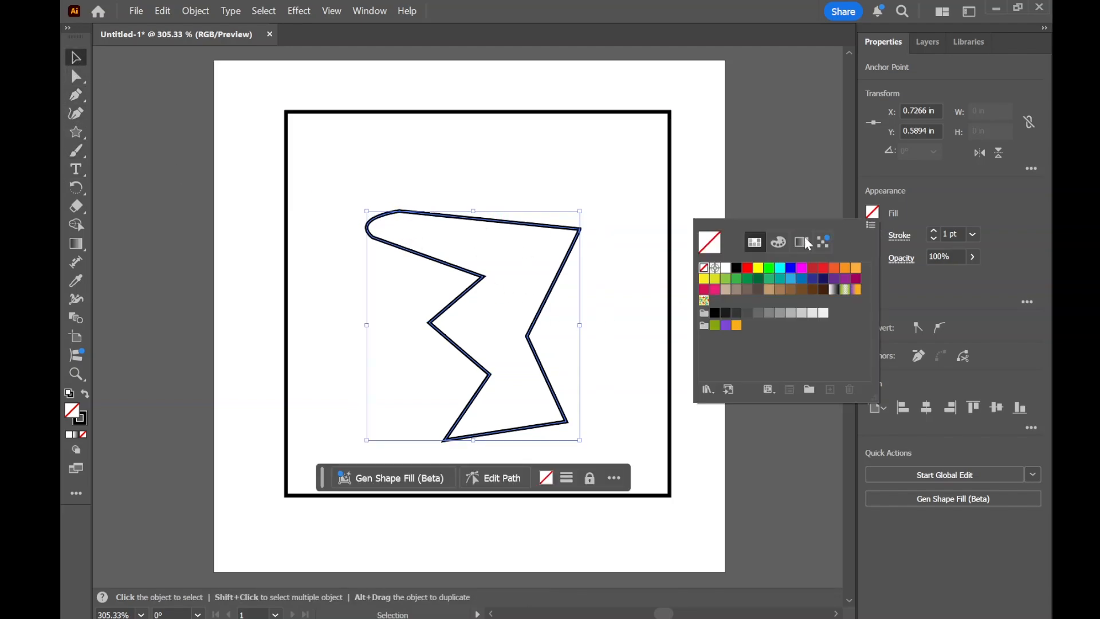
{"action": "left_click", "coordinate": [722, 269]}
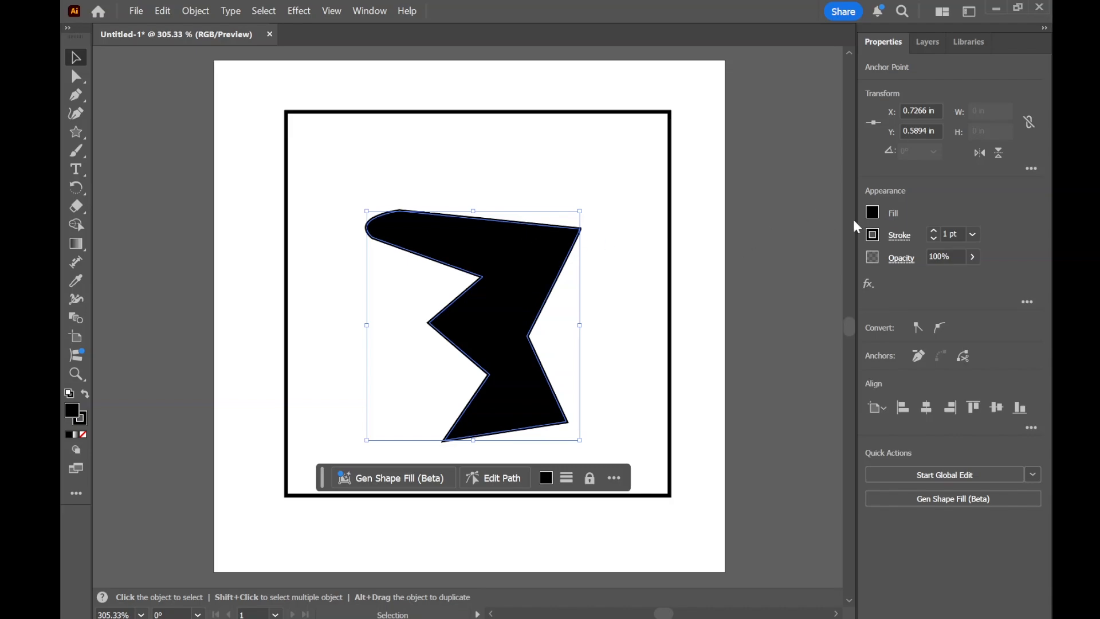
{"action": "left_click_drag", "start_coordinate": [538, 245], "coordinate": [572, 196]}
{"action": "key", "text": "Delete"}
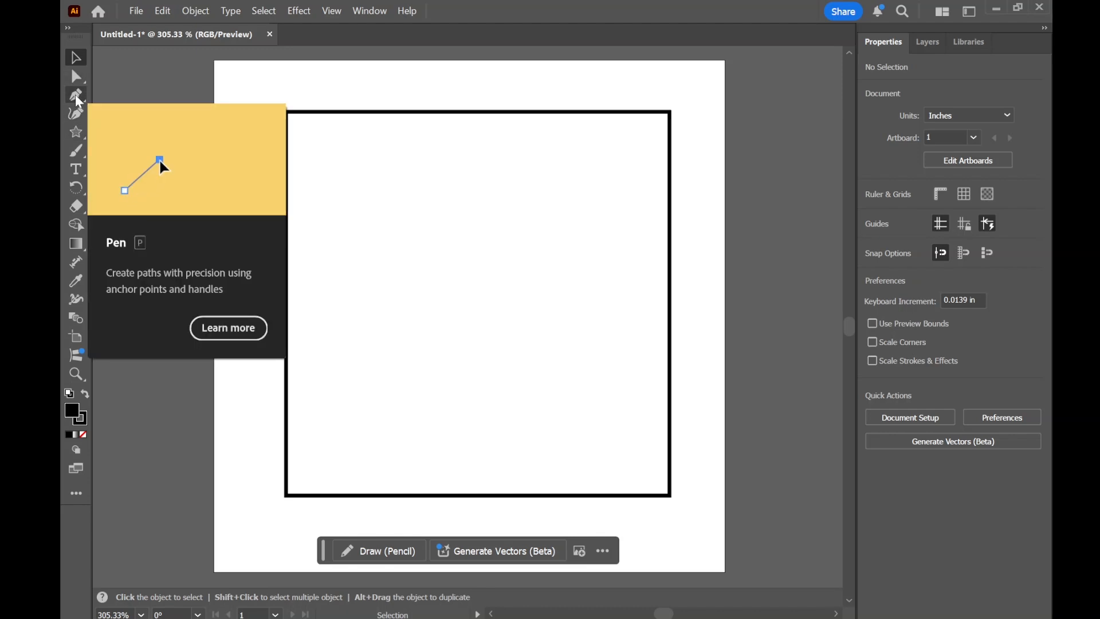
- With the 3 pt. Round Paintbrush, paint a 1 pt dot near the square's upper-left corner and a 5 pt squiggle beside it
{"action": "left_click", "coordinate": [77, 154]}
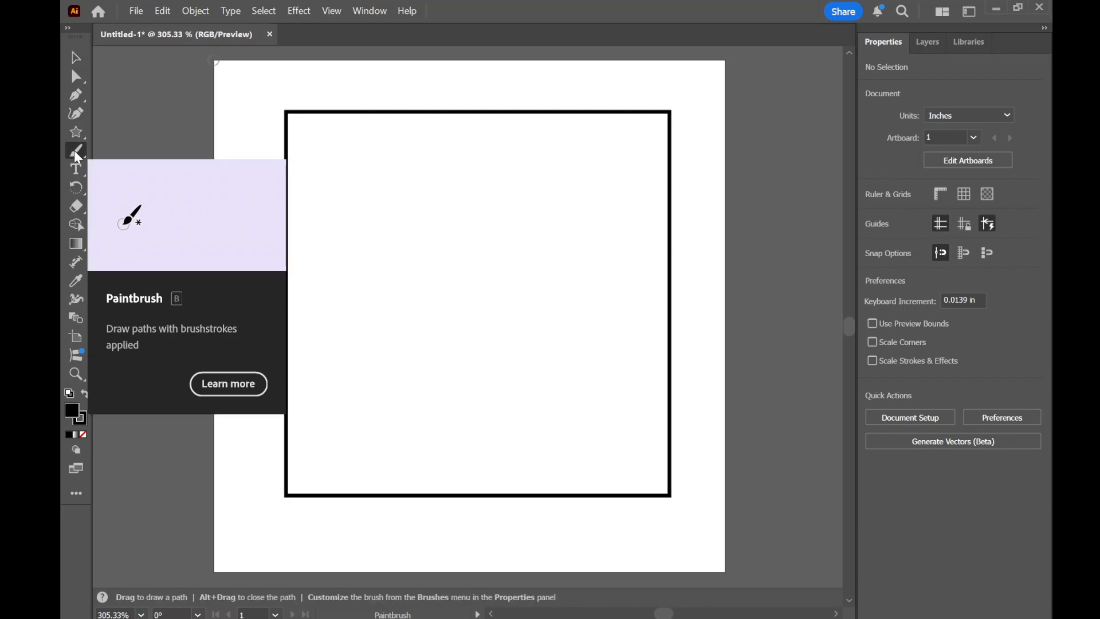
{"action": "left_click", "coordinate": [338, 173]}
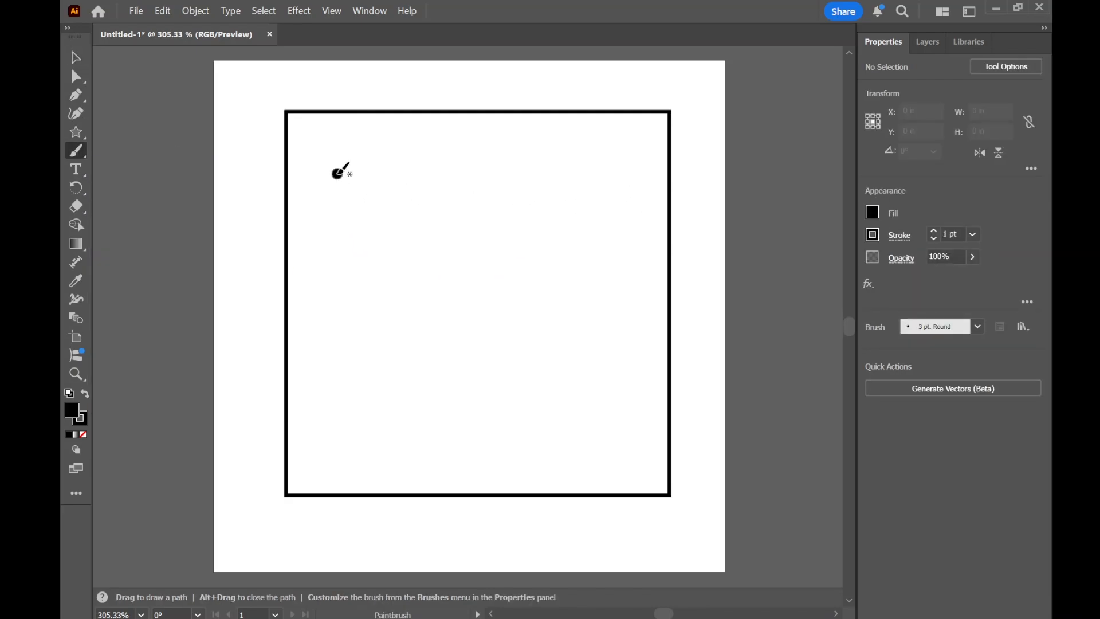
{"action": "left_click", "coordinate": [933, 231]}
{"action": "left_click", "coordinate": [933, 231]}
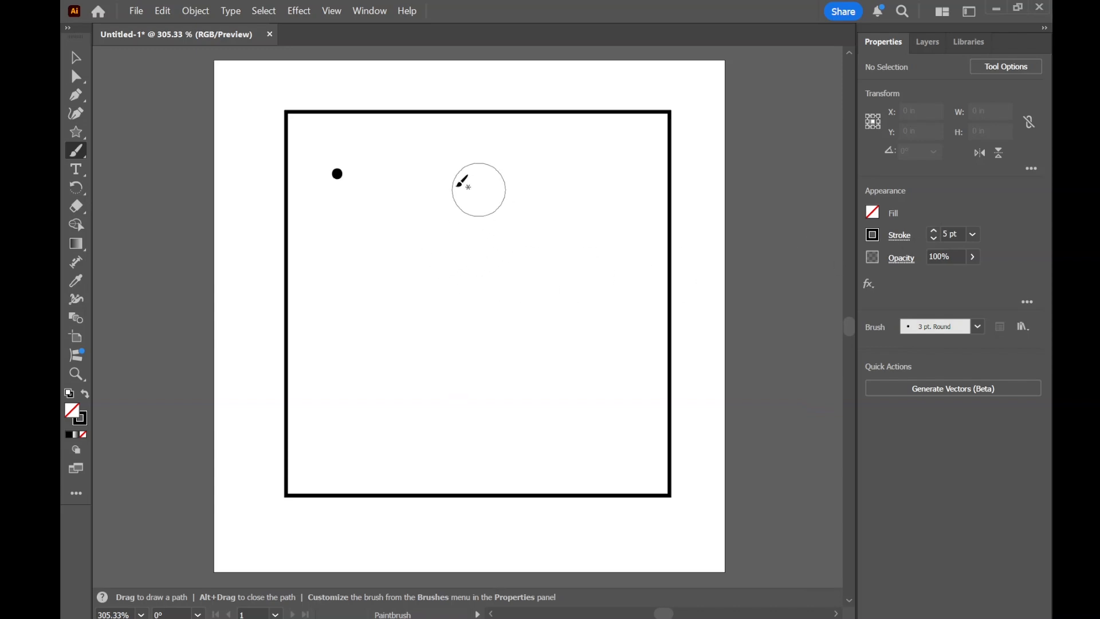
{"action": "mouse_move", "coordinate": [424, 188]}
{"action": "left_mouse_down"}
{"action": "mouse_move", "coordinate": [483, 181]}
{"action": "mouse_move", "coordinate": [491, 192]}
{"action": "mouse_move", "coordinate": [489, 213]}
{"action": "mouse_move", "coordinate": [450, 263]}
{"action": "mouse_move", "coordinate": [451, 288]}
{"action": "mouse_move", "coordinate": [520, 314]}
{"action": "left_mouse_up"}
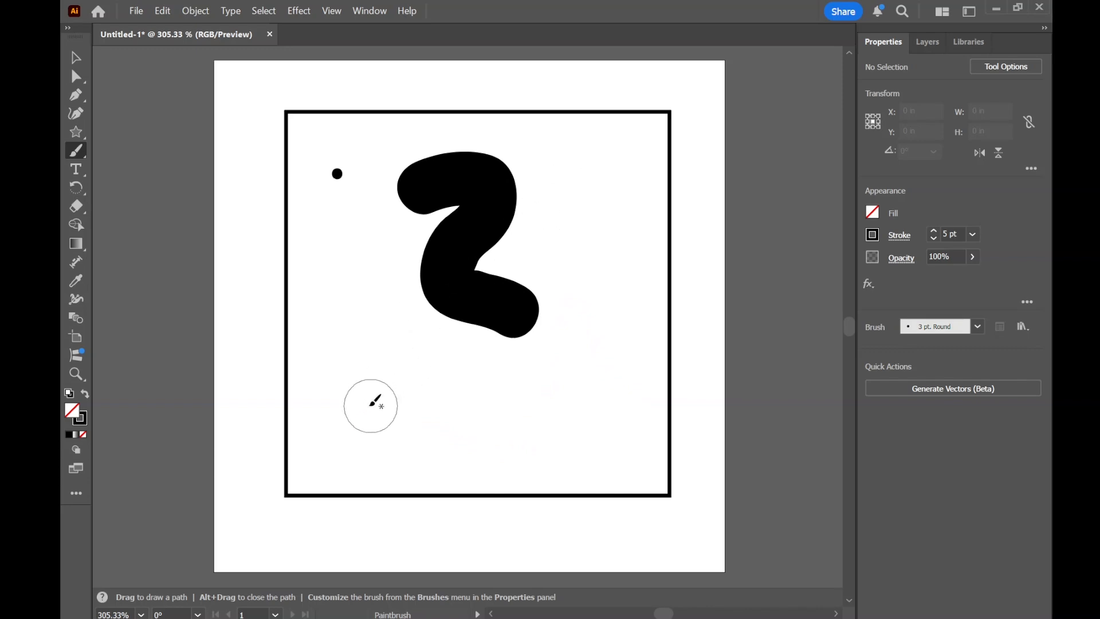
- Paint a smiley face with a curved mouth and two round eyes in the square's lower-left area, using the 5 pt stroke
{"action": "mouse_move", "coordinate": [349, 413]}
{"action": "left_mouse_down"}
{"action": "mouse_move", "coordinate": [424, 451]}
{"action": "mouse_move", "coordinate": [492, 376]}
{"action": "left_mouse_up"}
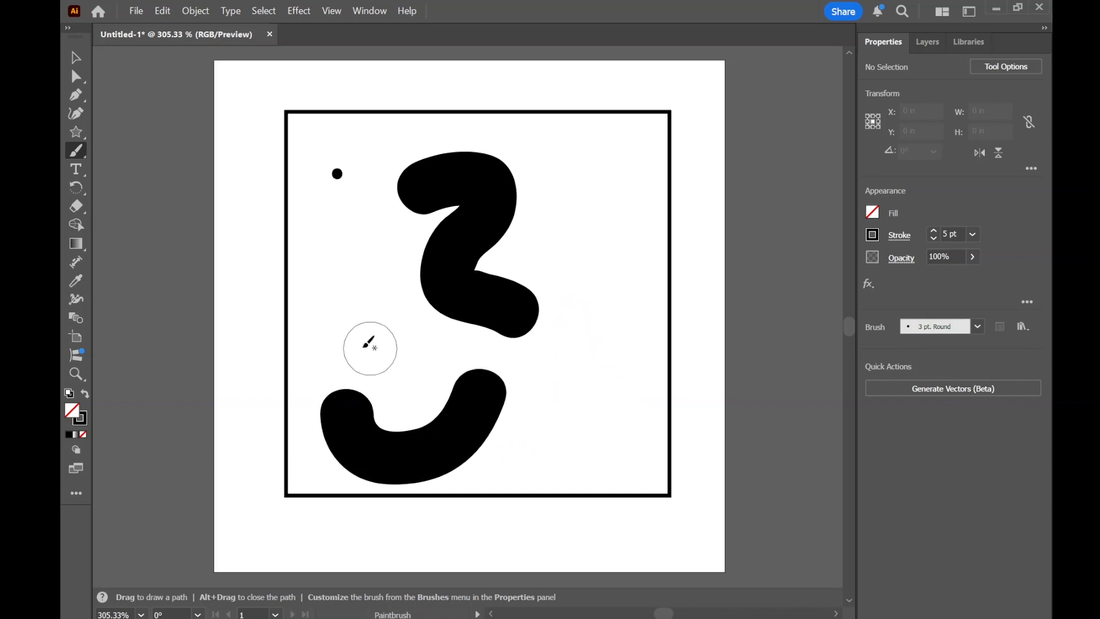
{"action": "left_click", "coordinate": [349, 342]}
{"action": "left_click", "coordinate": [424, 339]}
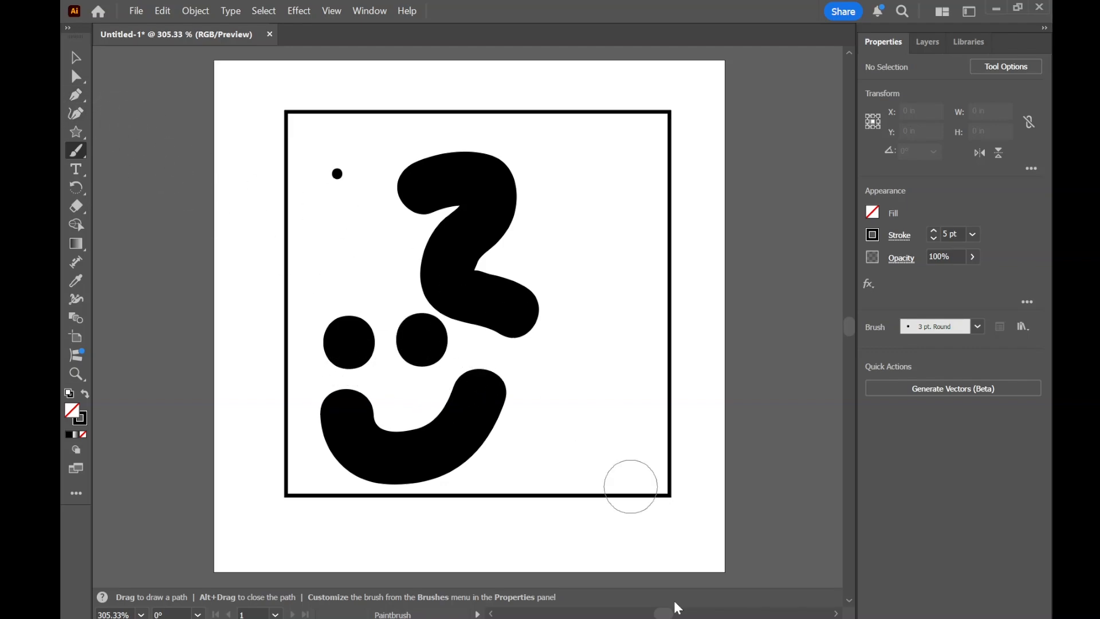
- Choose the 2.00 bristle brush and paint a wavy vertical stroke about 0.25 by 0.71 in to the right of the squiggle
{"action": "left_click", "coordinate": [976, 328]}
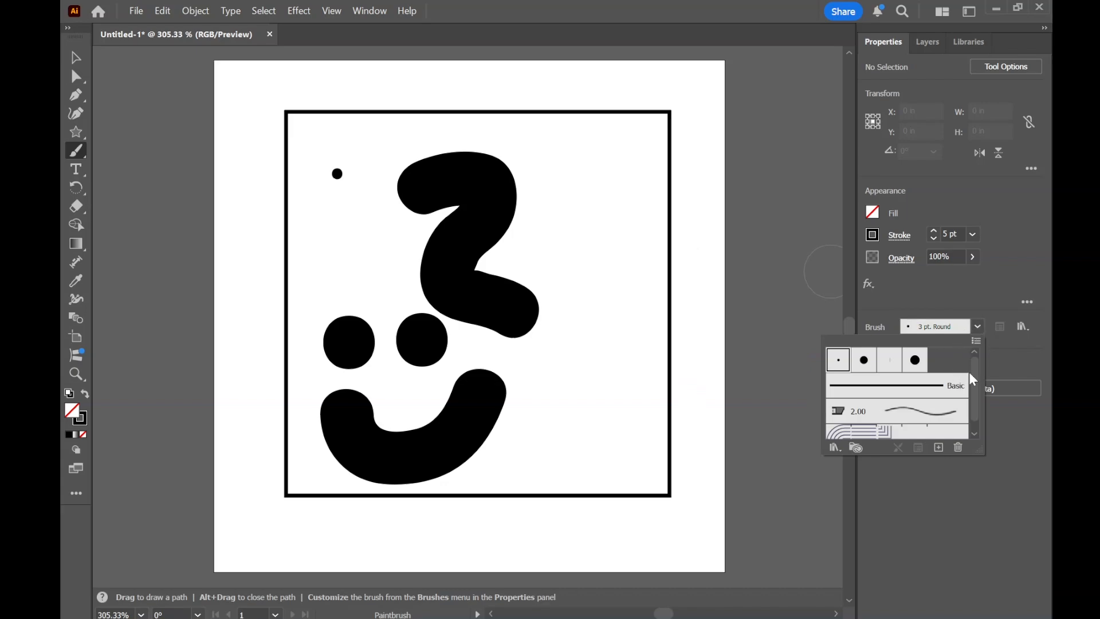
{"action": "mouse_move", "coordinate": [974, 382]}
{"action": "left_mouse_down"}
{"action": "mouse_move", "coordinate": [975, 391]}
{"action": "mouse_move", "coordinate": [971, 379]}
{"action": "left_mouse_up"}
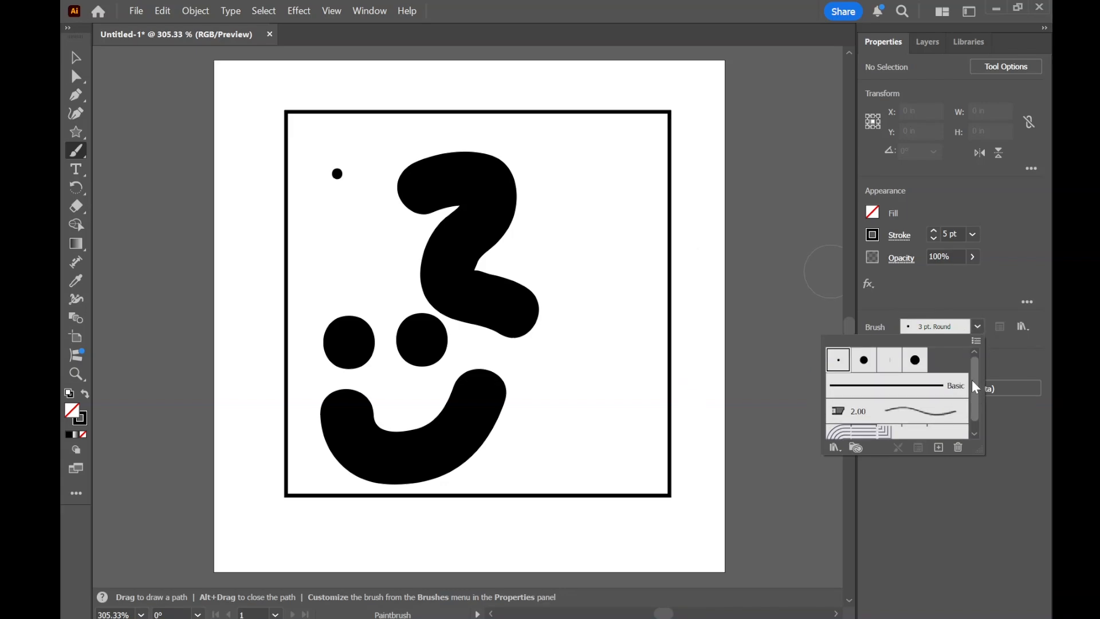
{"action": "left_click", "coordinate": [882, 387]}
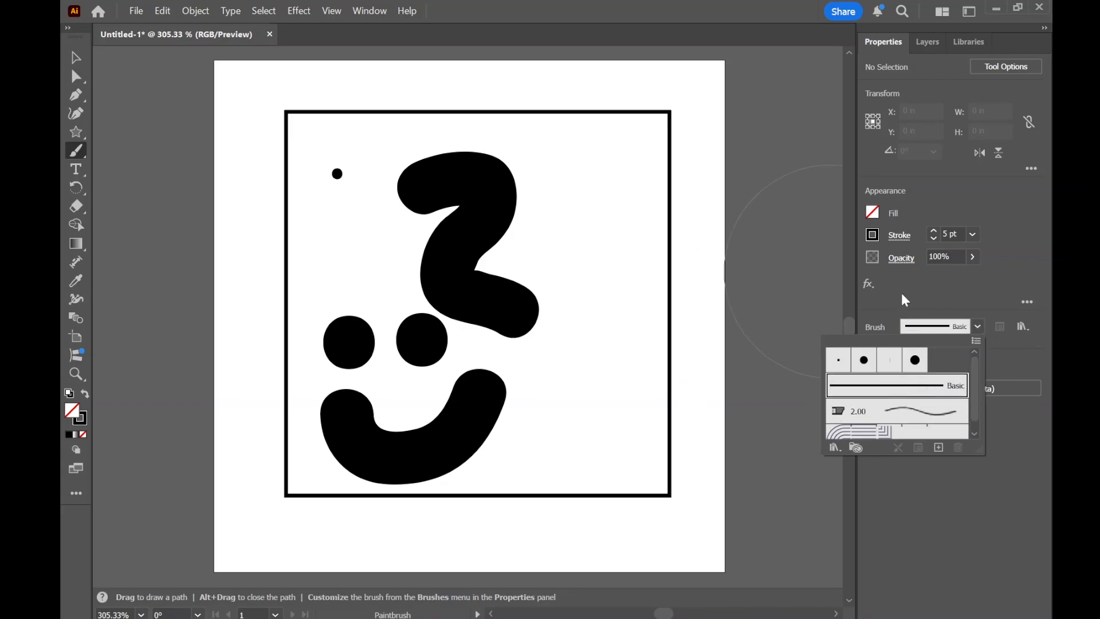
{"action": "left_click", "coordinate": [919, 413]}
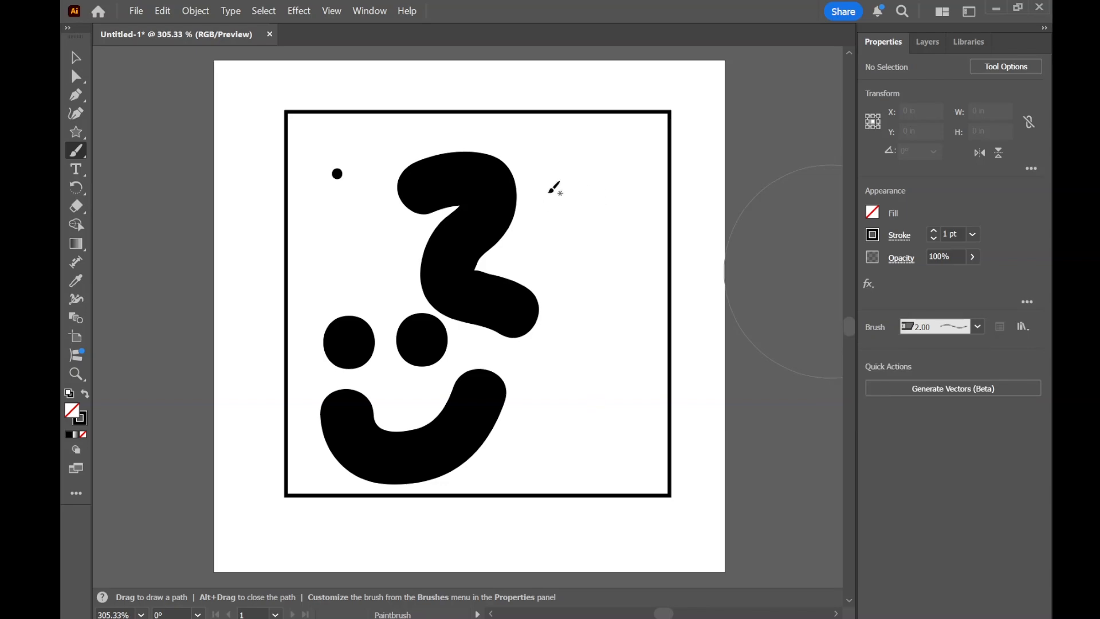
{"action": "mouse_move", "coordinate": [555, 191]}
{"action": "left_mouse_down"}
{"action": "mouse_move", "coordinate": [595, 203]}
{"action": "mouse_move", "coordinate": [618, 354]}
{"action": "left_mouse_up"}
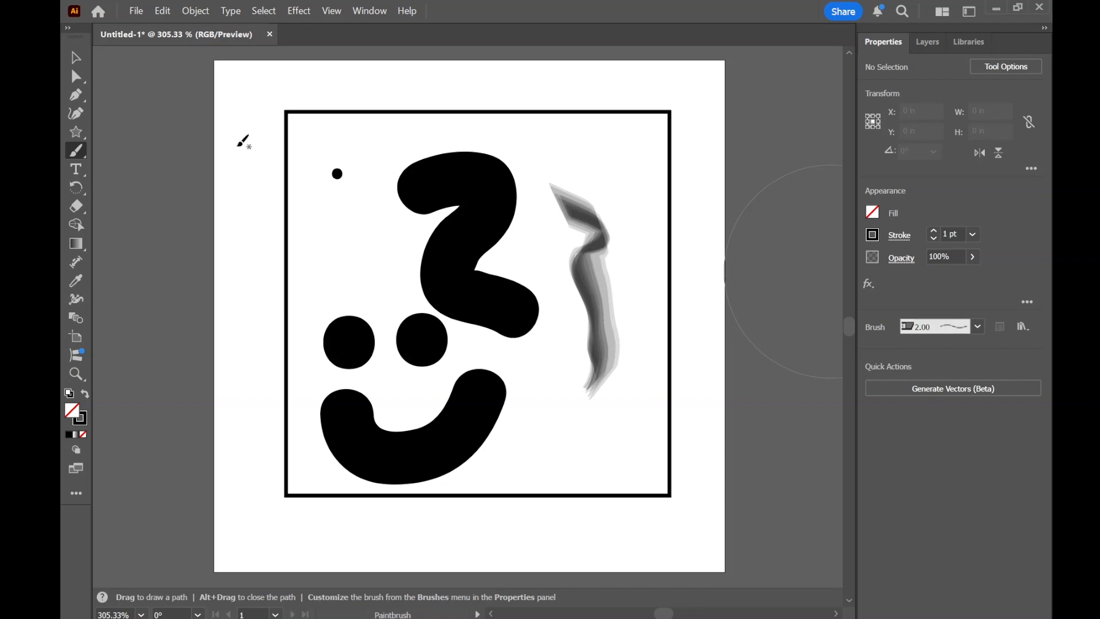
- Delete the gray bristle brush stroke
{"action": "left_click", "coordinate": [75, 57]}
{"action": "left_click", "coordinate": [605, 252]}
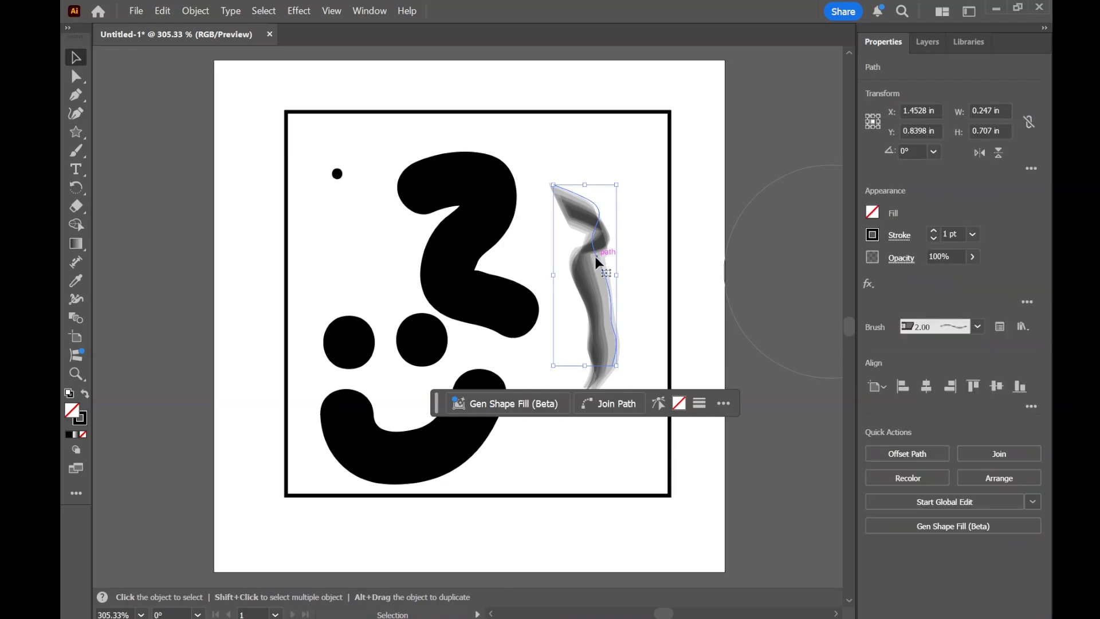
{"action": "key", "text": "Delete"}
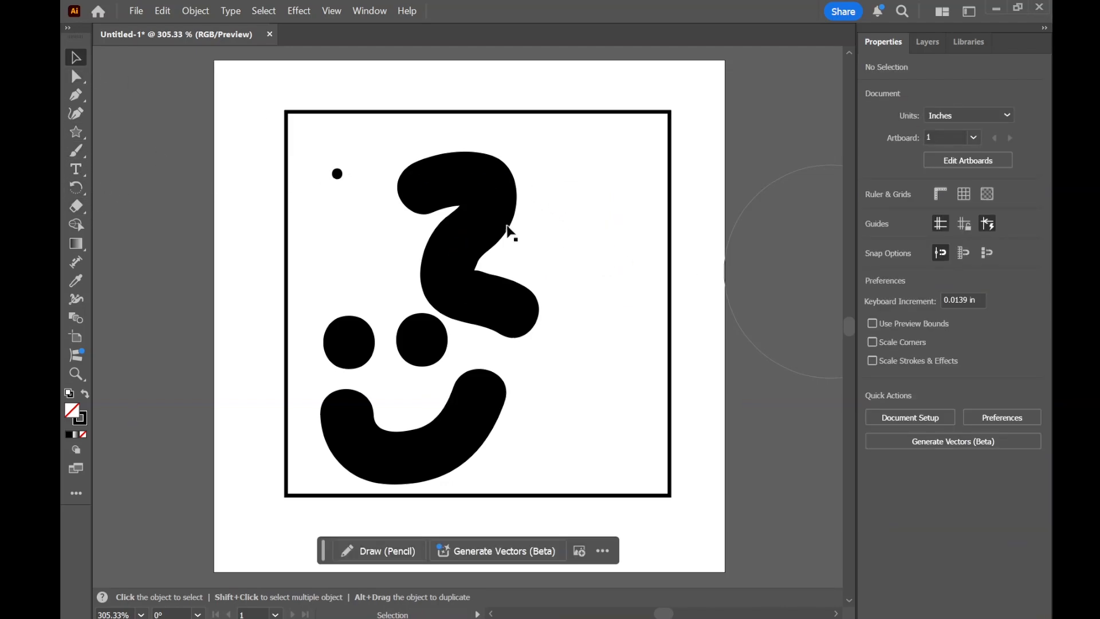
- Move the thick black squiggle to about X 1.26 in, Y 0.70 in and delete it
{"action": "left_click", "coordinate": [486, 221]}
{"action": "mouse_move", "coordinate": [486, 221]}
{"action": "left_mouse_down"}
{"action": "mouse_move", "coordinate": [545, 234]}
{"action": "mouse_move", "coordinate": [554, 218]}
{"action": "left_mouse_up"}
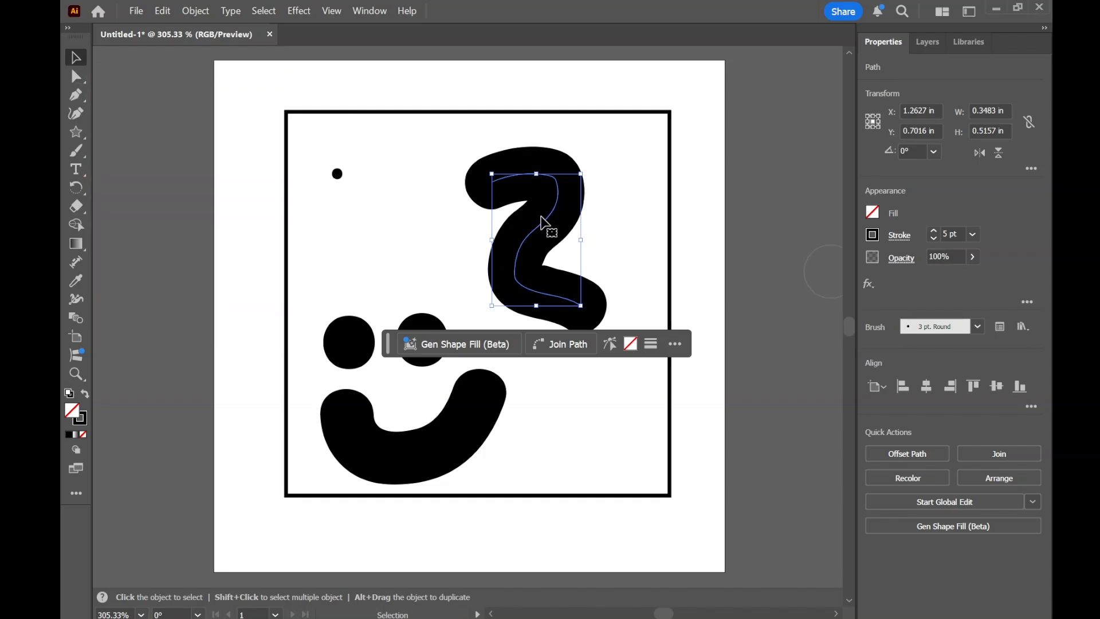
{"action": "key", "text": "Delete"}
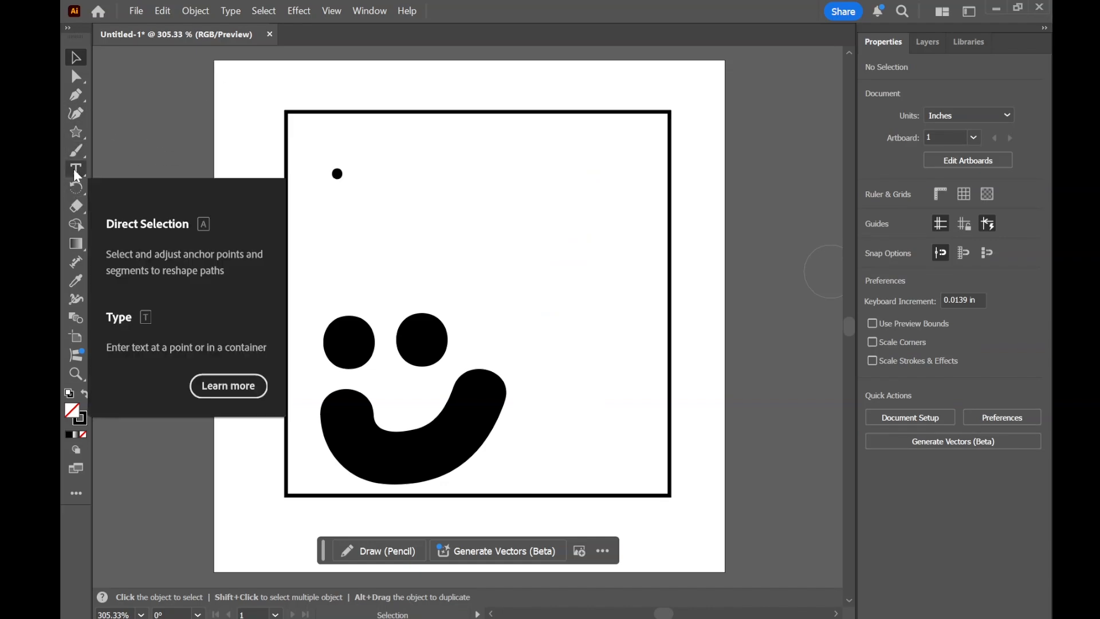
- Add a placeholder text box about 0.95 by 0.55 in above the smiley and set its font to Adobe Handwriting Ernie
{"action": "key", "text": "t"}
{"action": "left_click_drag", "start_coordinate": [394, 150], "coordinate": [638, 291]}
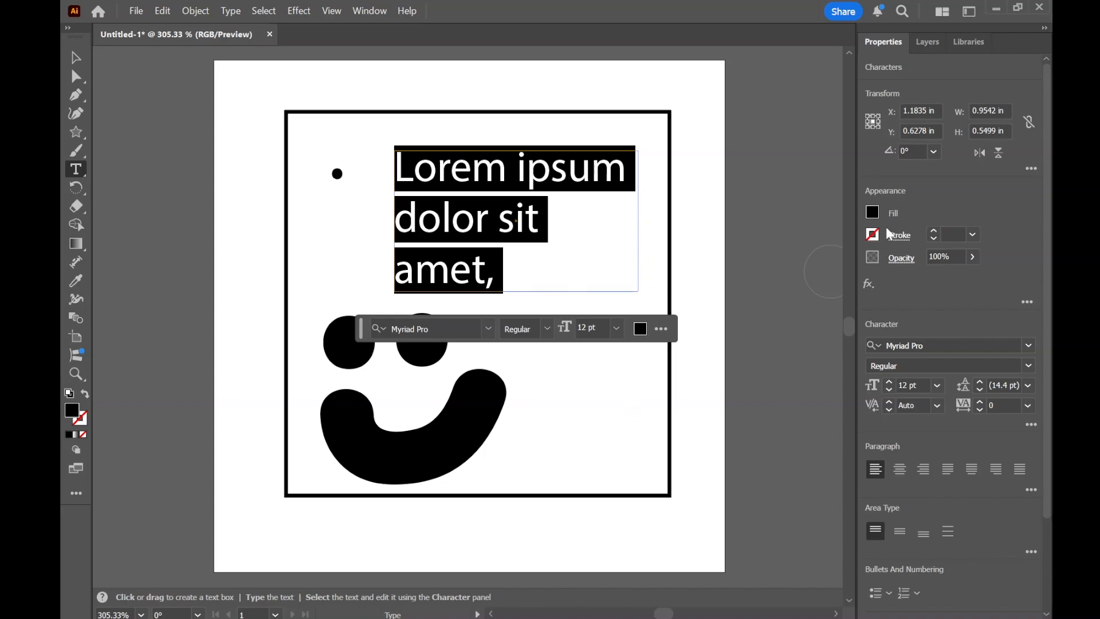
{"action": "left_click", "coordinate": [1029, 346]}
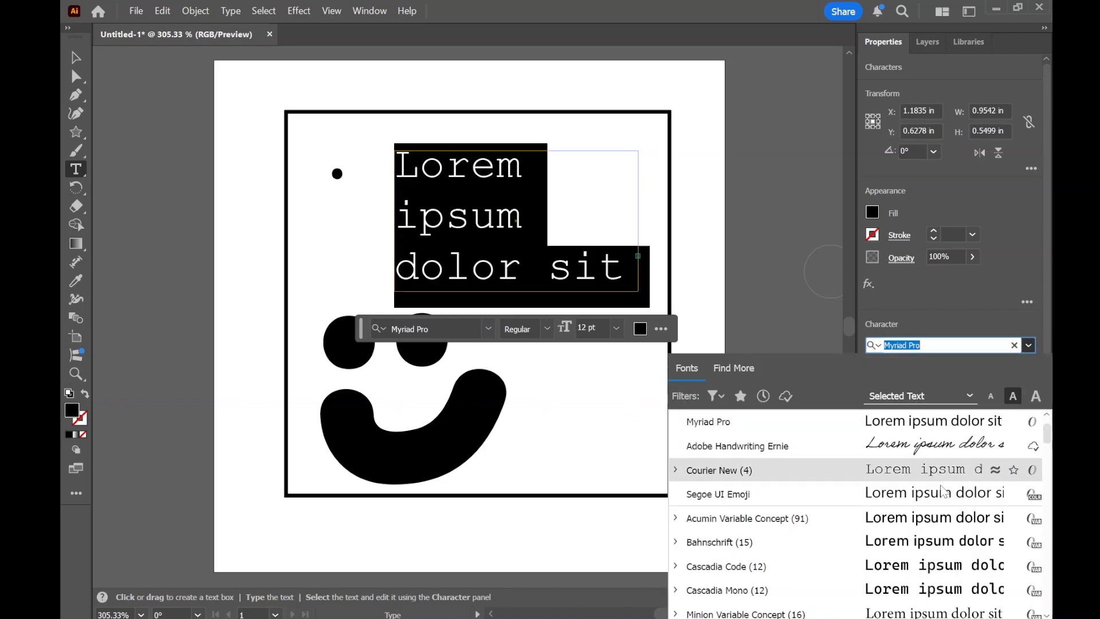
{"action": "left_click", "coordinate": [930, 442]}
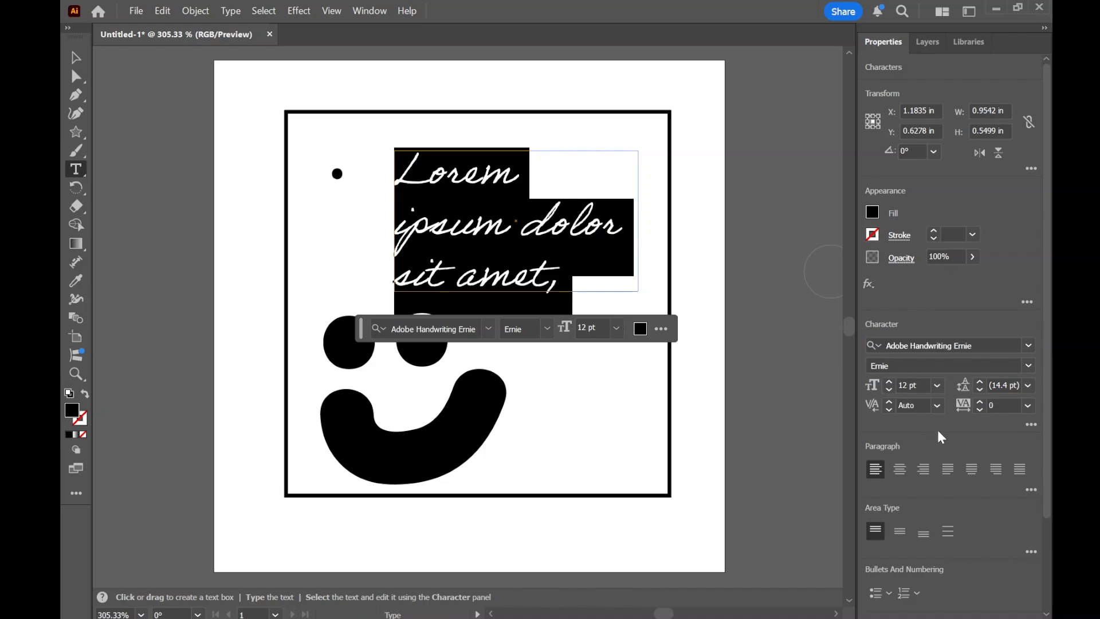
- Try a 17 pt font size on the placeholder text and settle on 10 pt
{"action": "left_click", "coordinate": [889, 380]}
{"action": "left_click", "coordinate": [889, 381]}
{"action": "left_click", "coordinate": [889, 380]}
{"action": "left_click", "coordinate": [889, 381]}
{"action": "left_click", "coordinate": [889, 381]}
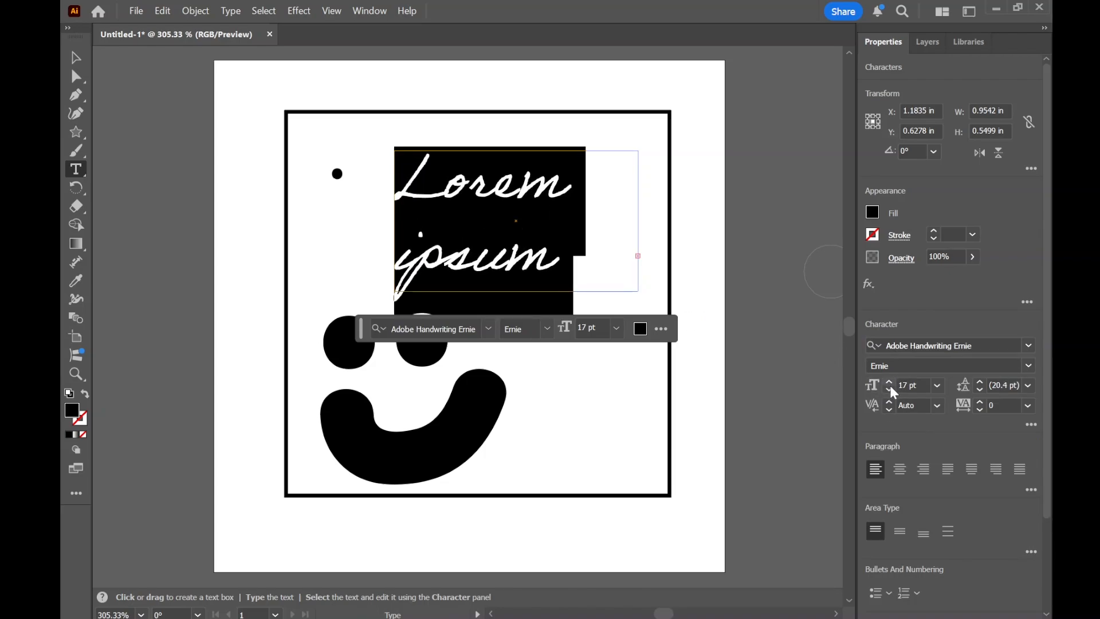
{"action": "left_click", "coordinate": [889, 390]}
{"action": "left_click", "coordinate": [889, 390]}
{"action": "left_click", "coordinate": [889, 390]}
{"action": "left_click", "coordinate": [889, 389]}
{"action": "left_click", "coordinate": [889, 389]}
{"action": "left_click", "coordinate": [889, 389]}
{"action": "left_click", "coordinate": [889, 390]}
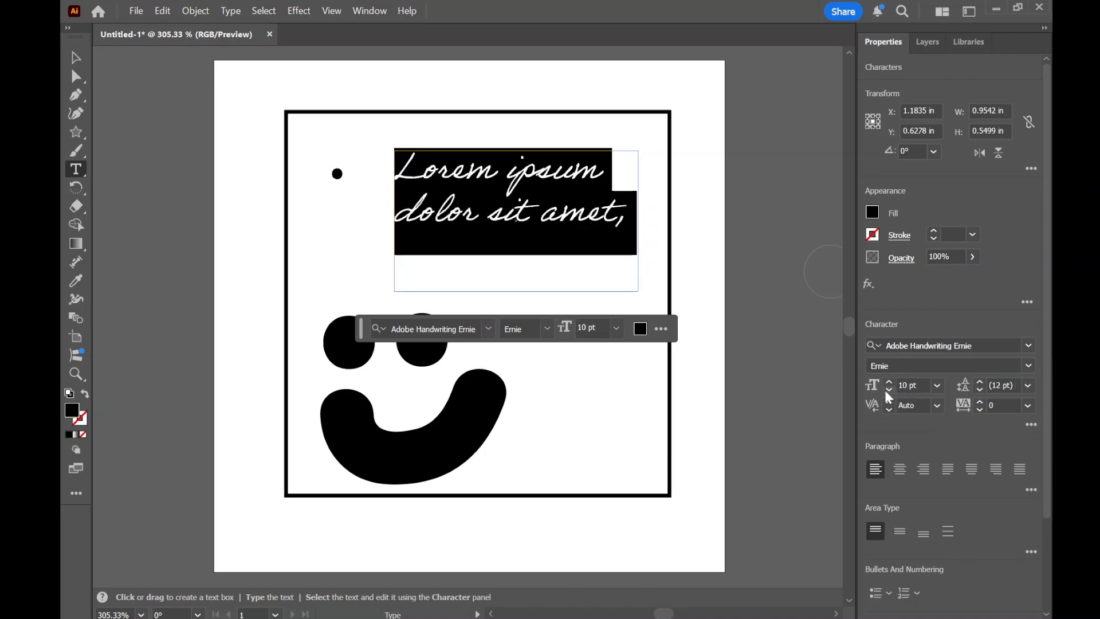
- Set the placeholder text's leading to 20 pt and finish editing the text
{"action": "left_click", "coordinate": [980, 381]}
{"action": "left_click", "coordinate": [980, 382]}
{"action": "left_click", "coordinate": [980, 381]}
{"action": "left_click", "coordinate": [980, 381]}
{"action": "left_click", "coordinate": [980, 382]}
{"action": "left_click", "coordinate": [980, 382]}
{"action": "left_click", "coordinate": [980, 381]}
{"action": "left_click", "coordinate": [980, 381]}
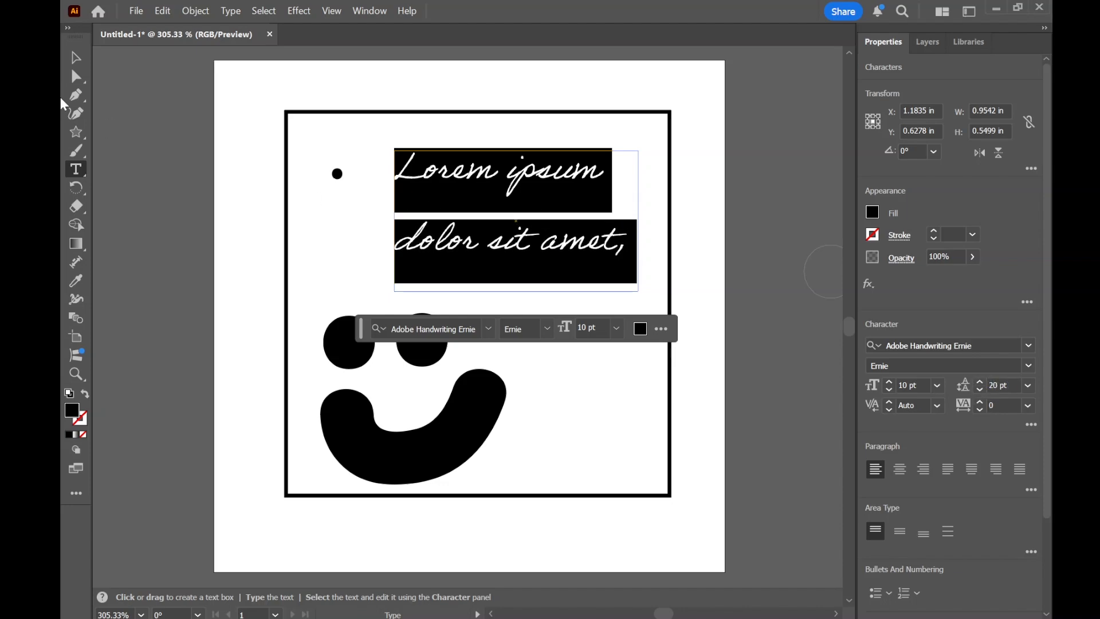
{"action": "left_click", "coordinate": [78, 74]}
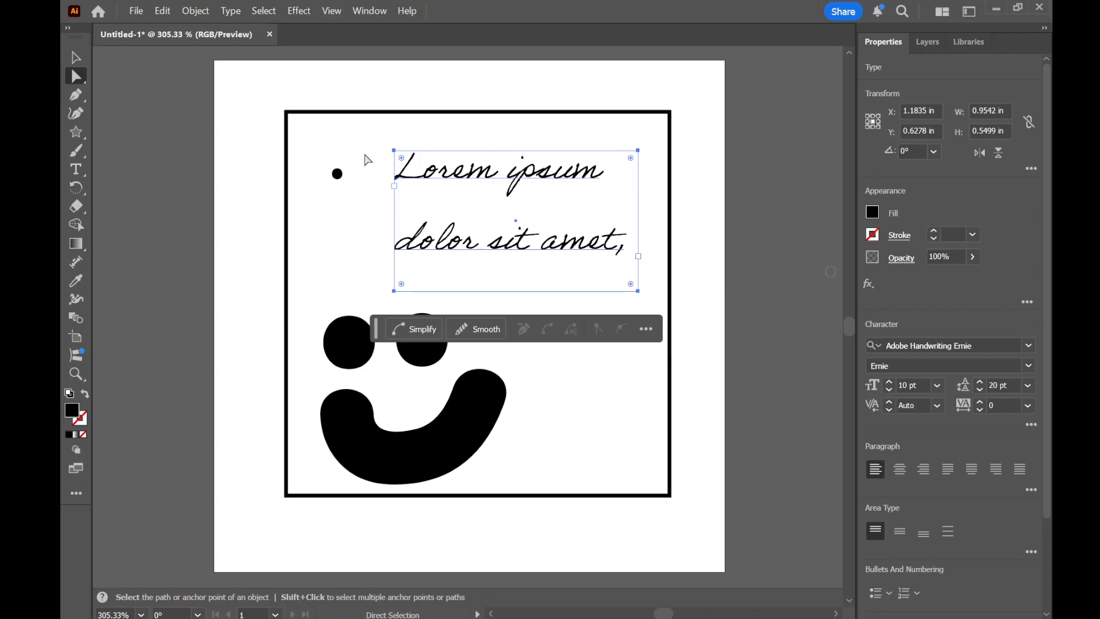
- Move the placeholder text box to about X 1.16 in, Y 0.65 in, enlarge its text to 17 pt and delete it
{"action": "left_click", "coordinate": [84, 62]}
{"action": "left_click_drag", "start_coordinate": [526, 180], "coordinate": [520, 185]}
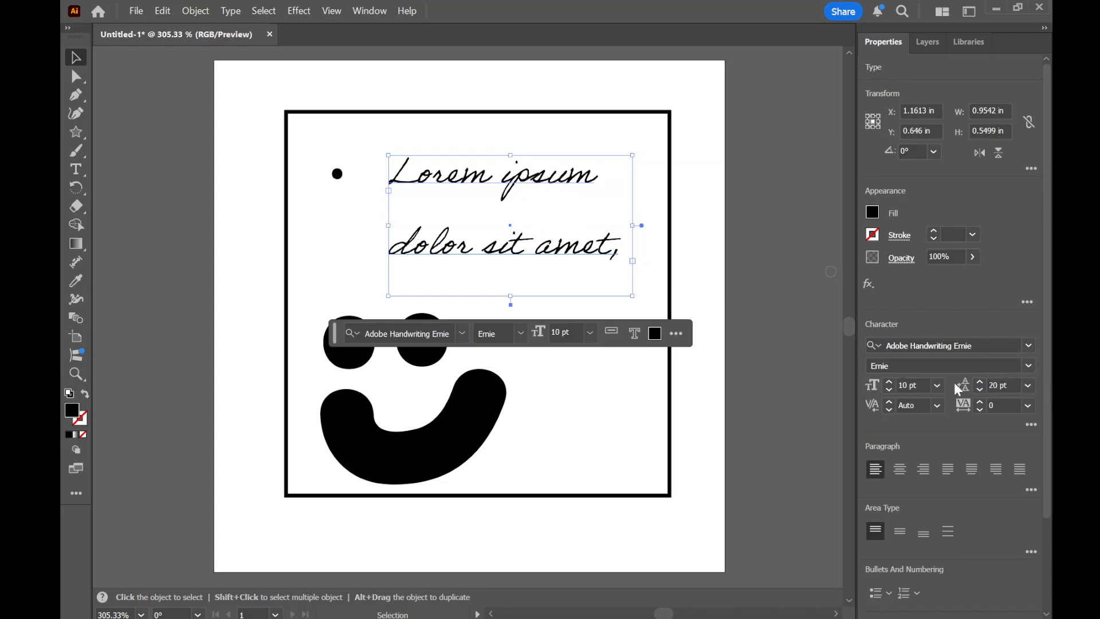
{"action": "left_click", "coordinate": [889, 381]}
{"action": "left_click", "coordinate": [889, 381]}
{"action": "left_click", "coordinate": [889, 381]}
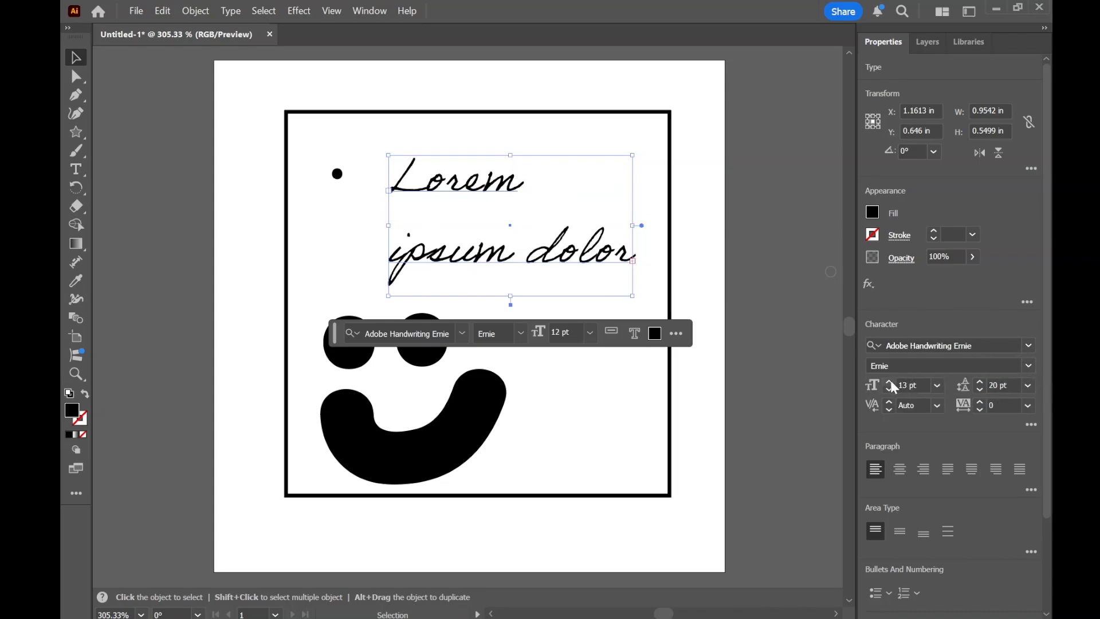
{"action": "left_click", "coordinate": [890, 382]}
{"action": "left_click", "coordinate": [890, 381]}
{"action": "left_click", "coordinate": [891, 382]}
{"action": "left_click", "coordinate": [891, 382]}
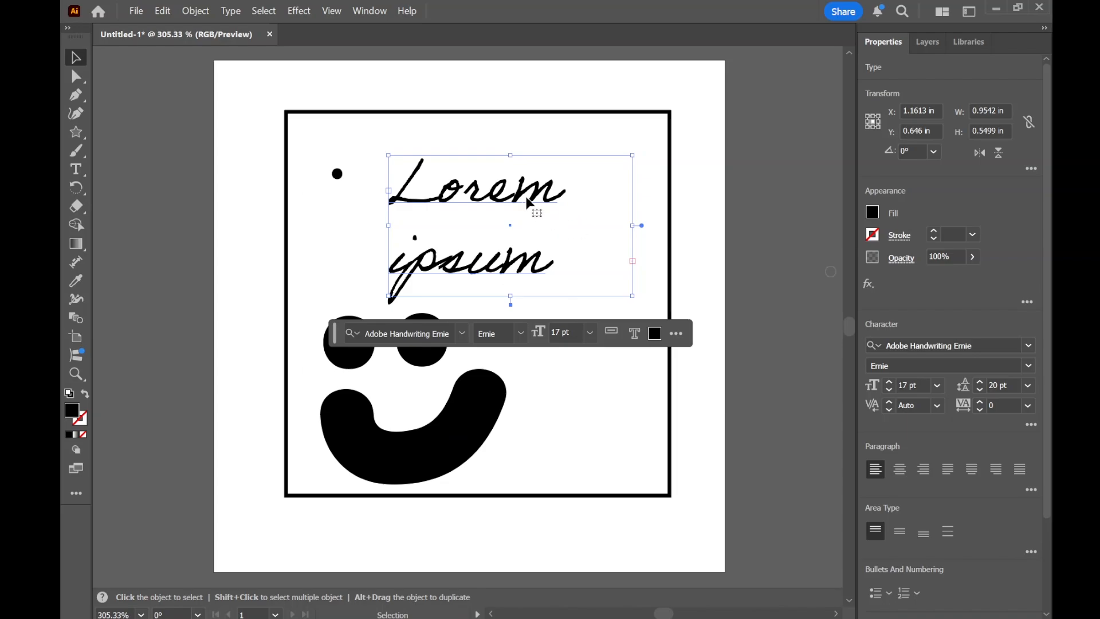
{"action": "key", "text": "Delete"}
- Draw a black star about 0.69 by 0.67 in inside the frame and move it to about X 1.32 in, Y 0.63 in
{"action": "left_click", "coordinate": [77, 132]}
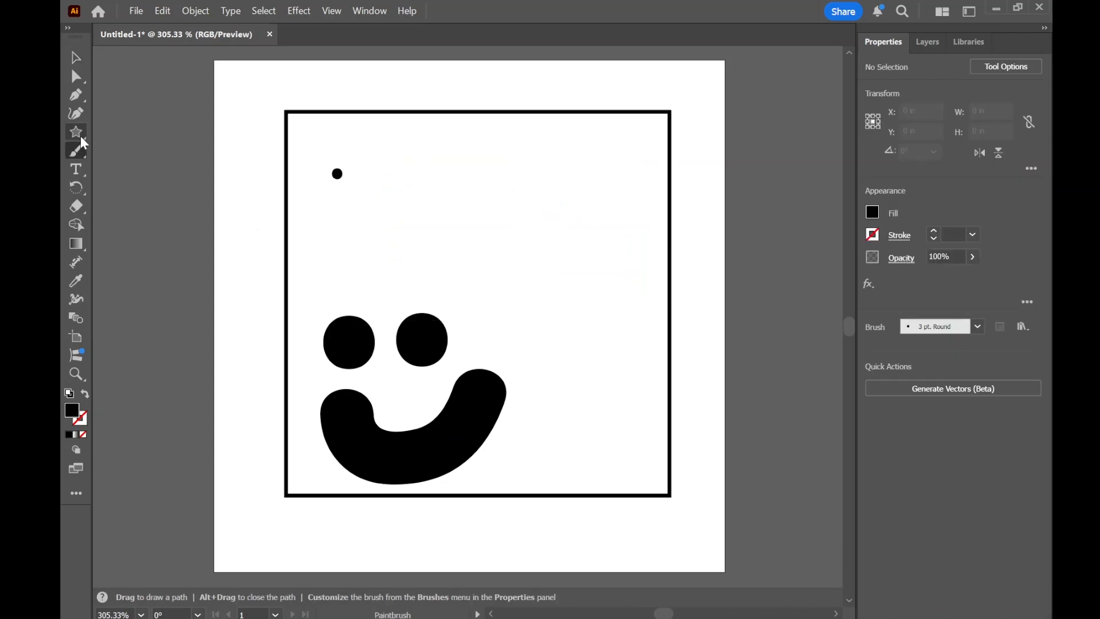
{"action": "left_click_drag", "start_coordinate": [537, 193], "coordinate": [622, 227]}
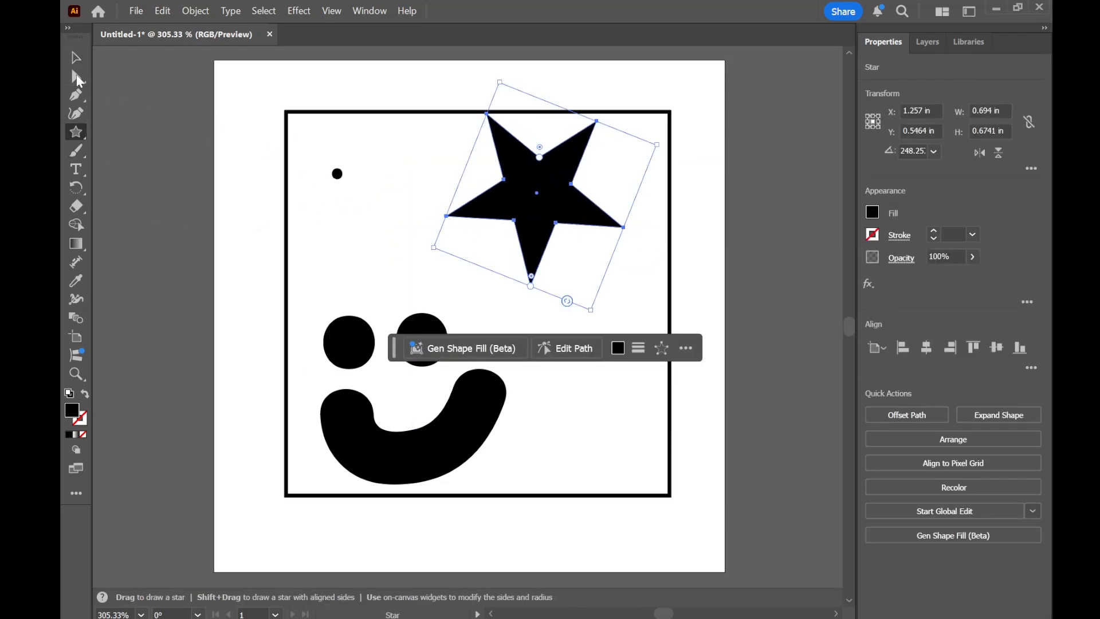
{"action": "left_click", "coordinate": [76, 57]}
{"action": "left_click_drag", "start_coordinate": [557, 188], "coordinate": [572, 208]}
- Draw a black ellipse about 0.27 by 0.25 in between the small dot and the star
{"action": "left_click", "coordinate": [75, 135]}
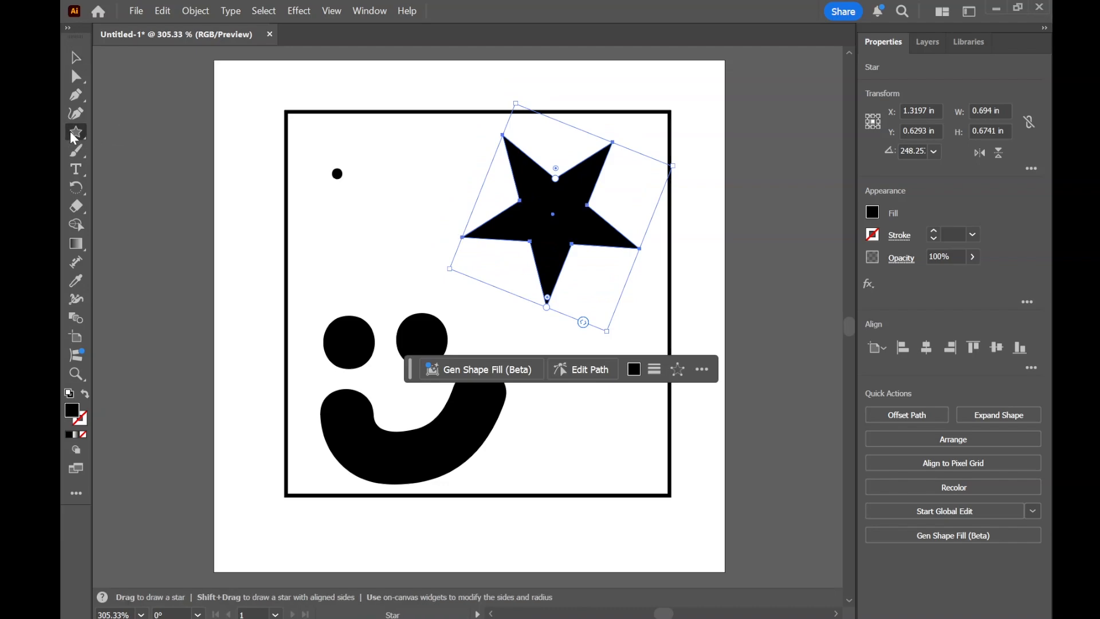
{"action": "left_click_drag", "start_coordinate": [74, 138], "coordinate": [74, 138]}
{"action": "left_click", "coordinate": [152, 148]}
{"action": "left_click_drag", "start_coordinate": [381, 214], "coordinate": [449, 150]}
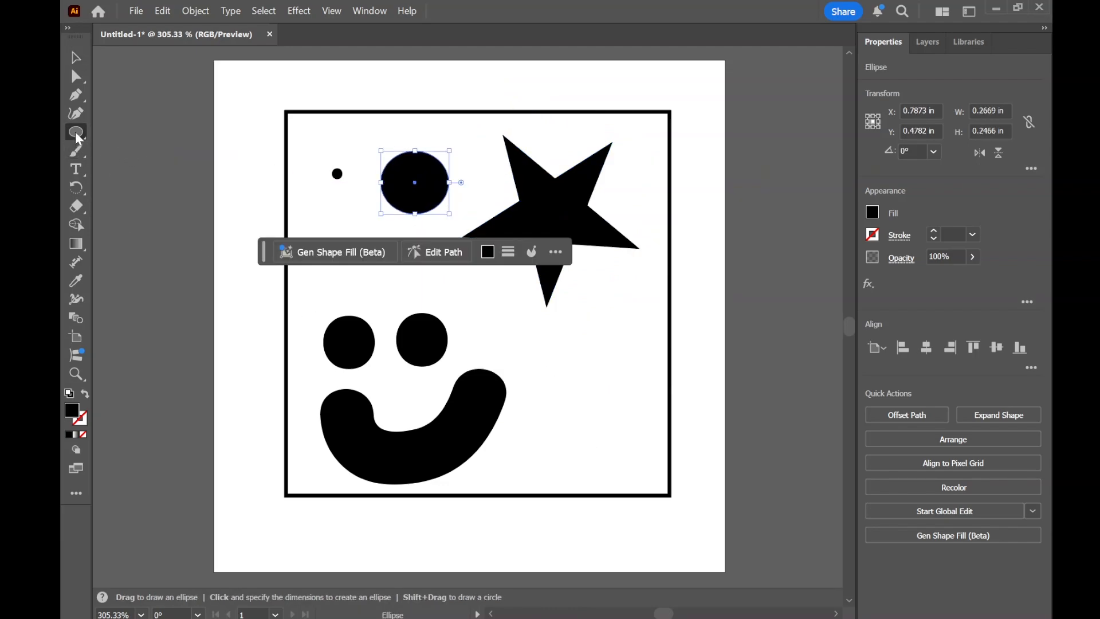
- Draw two straight line segments below the star, about 0.45 by 0.09 in and 0.20 by 0.38 in
{"action": "left_click_drag", "start_coordinate": [76, 137], "coordinate": [75, 136]}
{"action": "left_click", "coordinate": [128, 210]}
{"action": "left_click_drag", "start_coordinate": [554, 352], "coordinate": [585, 463]}
{"action": "left_click_drag", "start_coordinate": [586, 464], "coordinate": [608, 416]}
{"action": "mouse_move", "coordinate": [619, 318]}
{"action": "left_mouse_down"}
{"action": "mouse_move", "coordinate": [565, 390]}
{"action": "mouse_move", "coordinate": [568, 415]}
{"action": "left_mouse_up"}
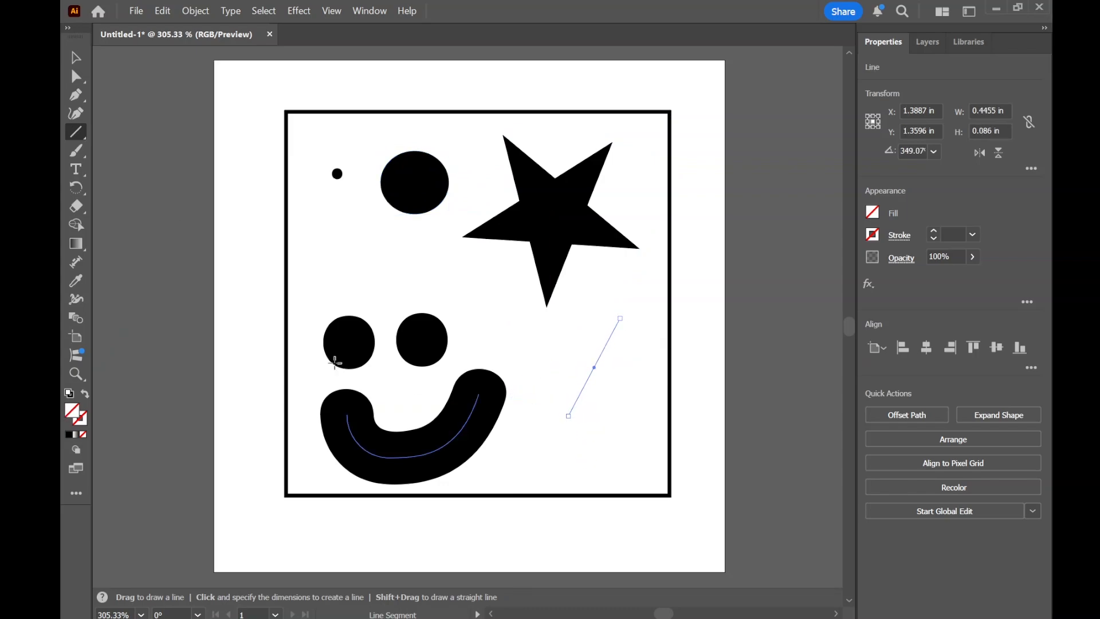
- Paint a zigzag squiggle below the star with the 3 pt. Round brush and a 1 pt black stroke
{"action": "left_click", "coordinate": [77, 150]}
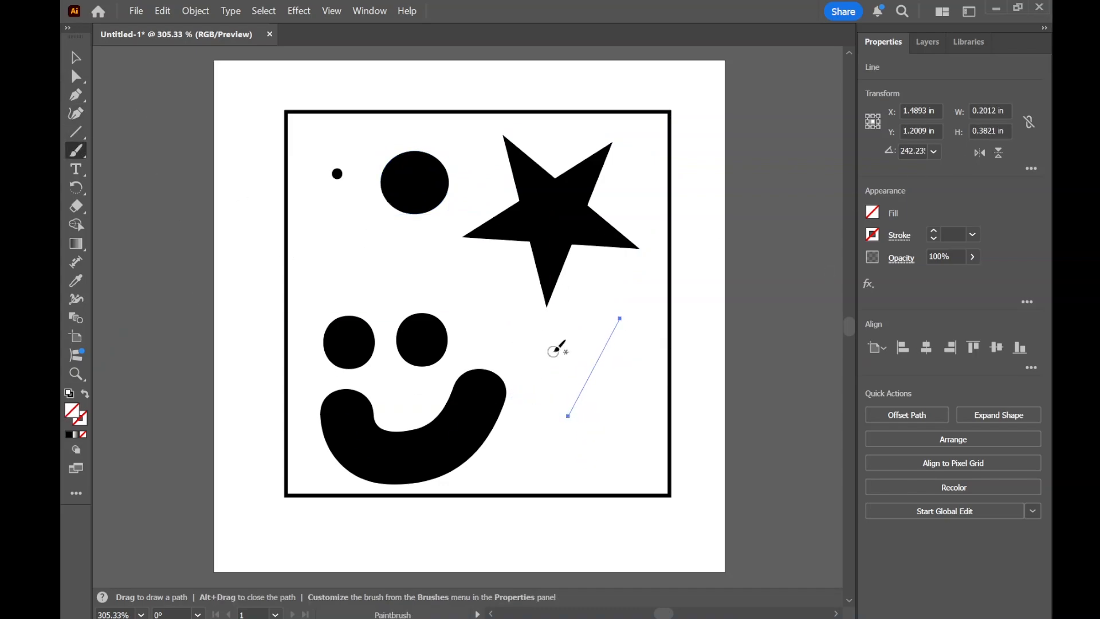
{"action": "mouse_move", "coordinate": [575, 337]}
{"action": "left_mouse_down"}
{"action": "mouse_move", "coordinate": [565, 369]}
{"action": "mouse_move", "coordinate": [590, 446]}
{"action": "left_mouse_up"}
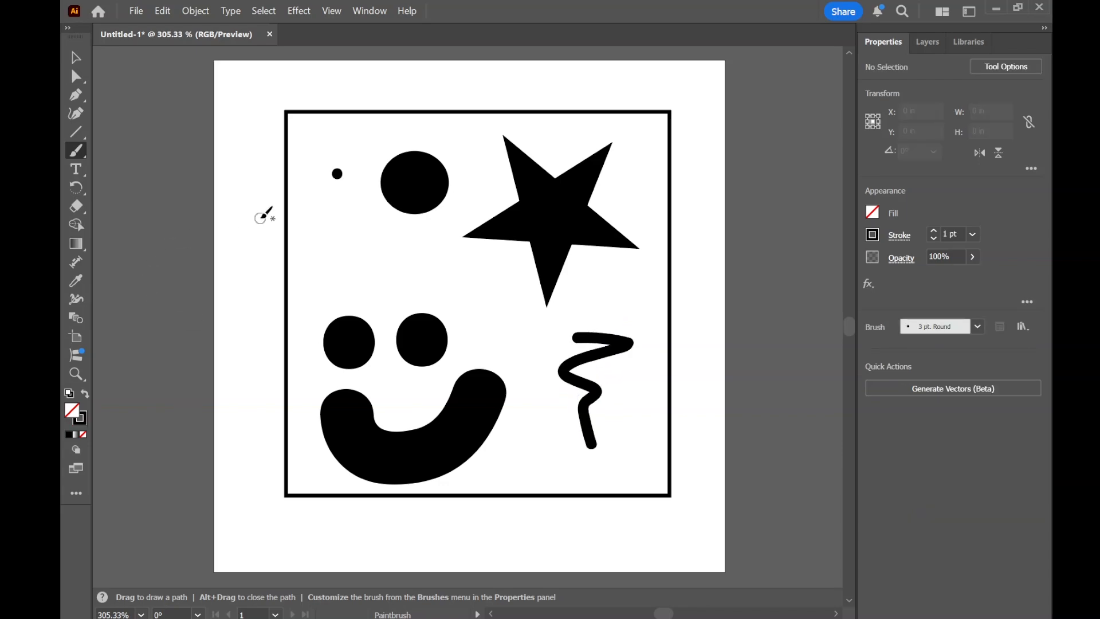
{"action": "left_click", "coordinate": [75, 58]}
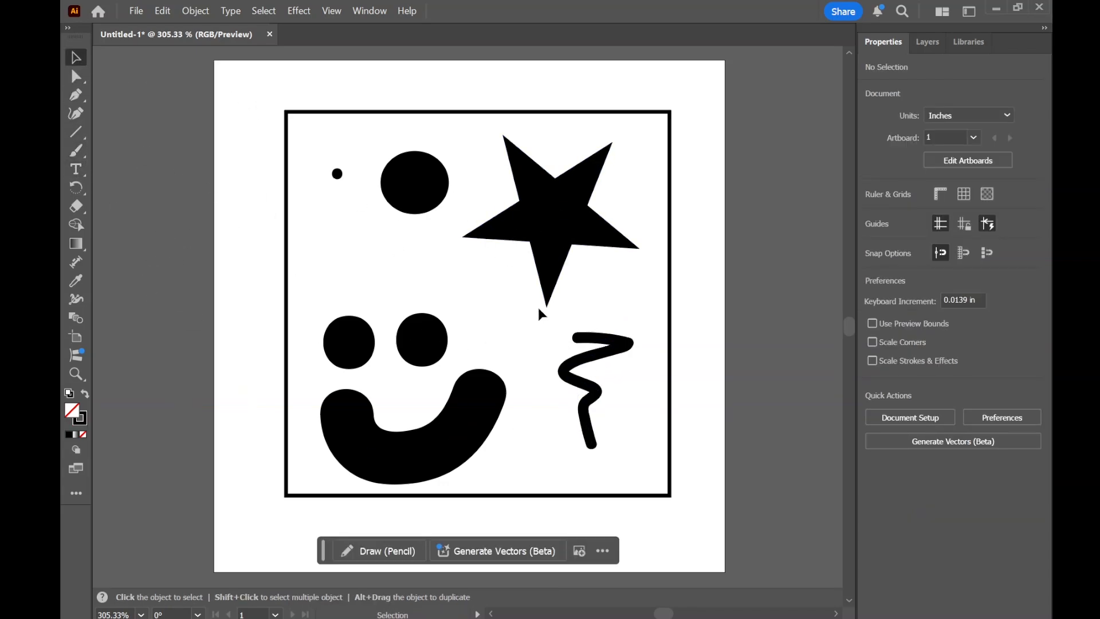
- Add the text "Example" above the smiley's eyes in 17 pt Adobe Handwriting Ernie
{"action": "left_click", "coordinate": [77, 170]}
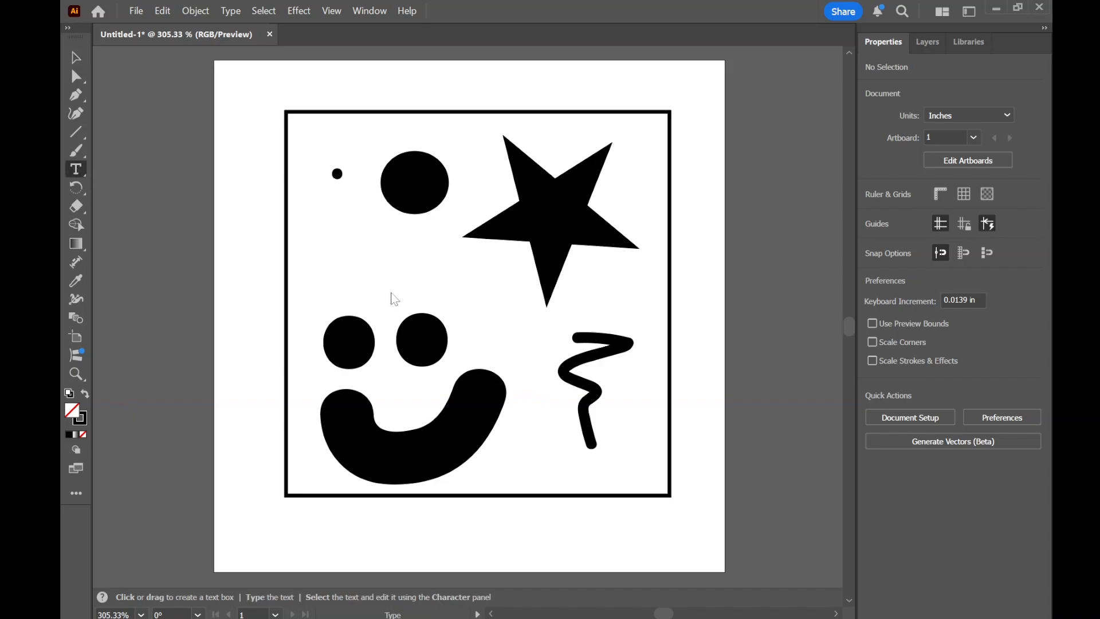
{"action": "left_click", "coordinate": [359, 285]}
{"action": "type", "text": "Example"}
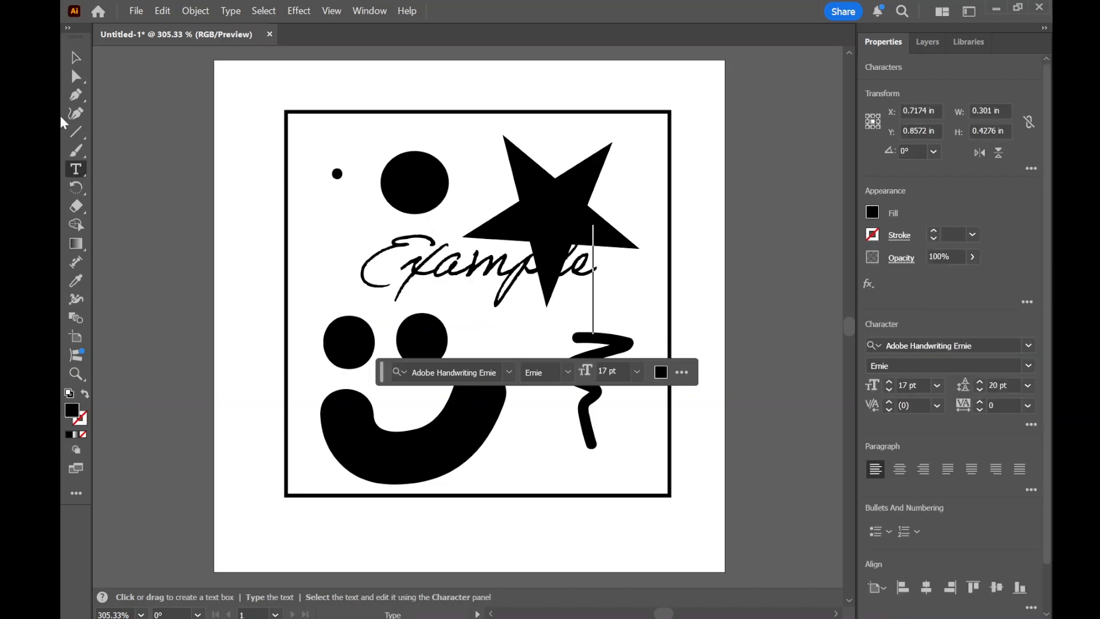
- Move the "Example" text to about X 0.80 in, Y 0.90 in and shift the star up and right, clear of it
{"action": "left_click", "coordinate": [76, 59]}
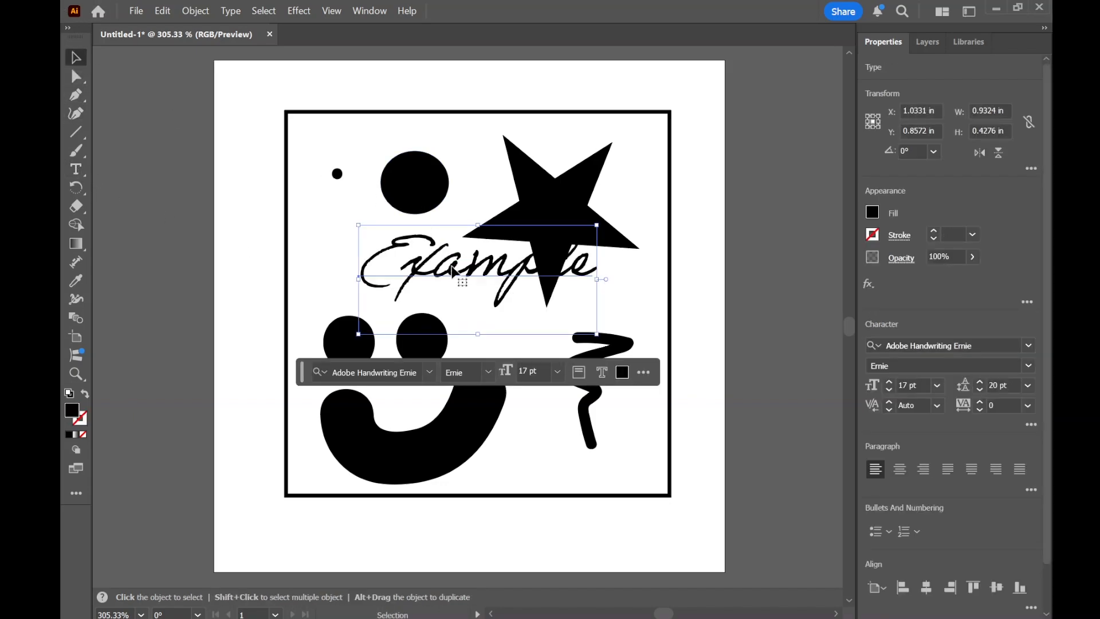
{"action": "left_click_drag", "start_coordinate": [458, 269], "coordinate": [400, 276]}
{"action": "left_click_drag", "start_coordinate": [529, 221], "coordinate": [557, 208]}
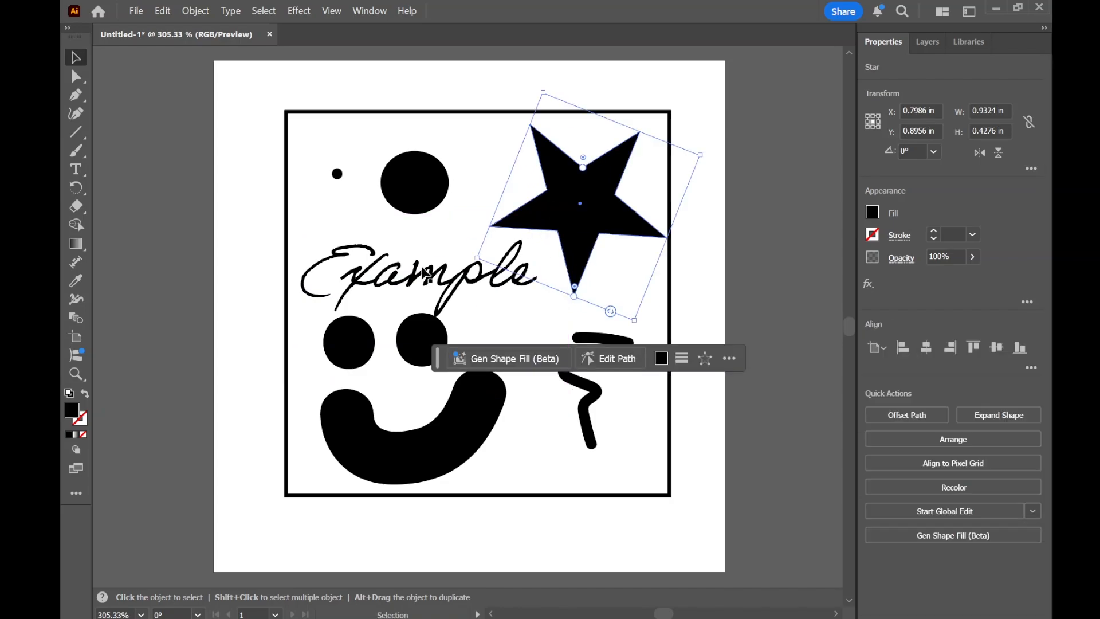
{"action": "left_click", "coordinate": [440, 256]}
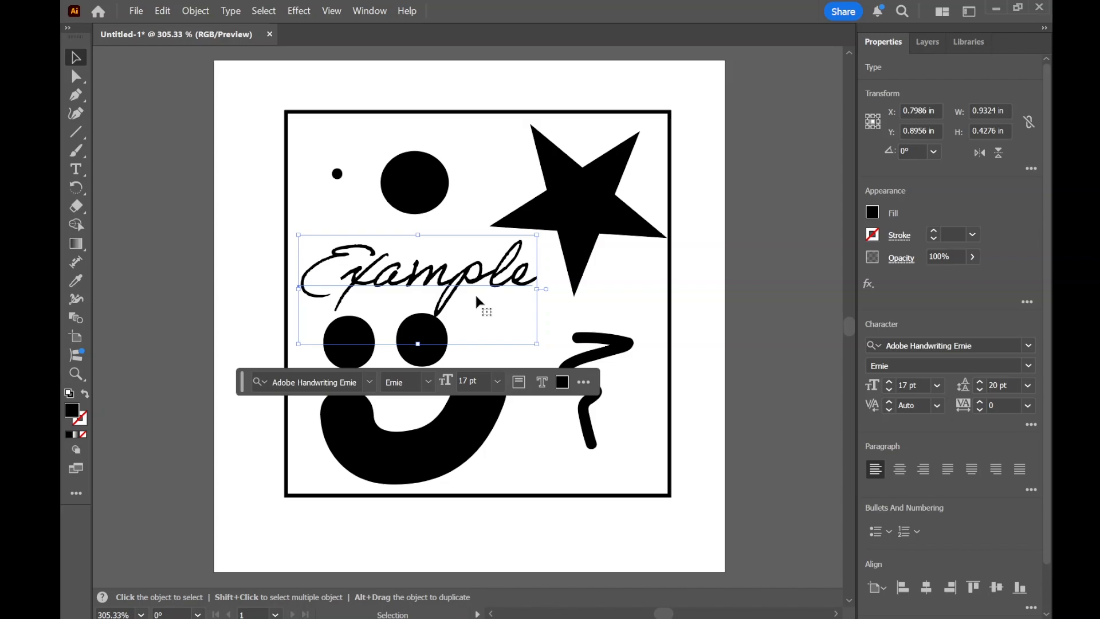
{"action": "left_click", "coordinate": [744, 283]}
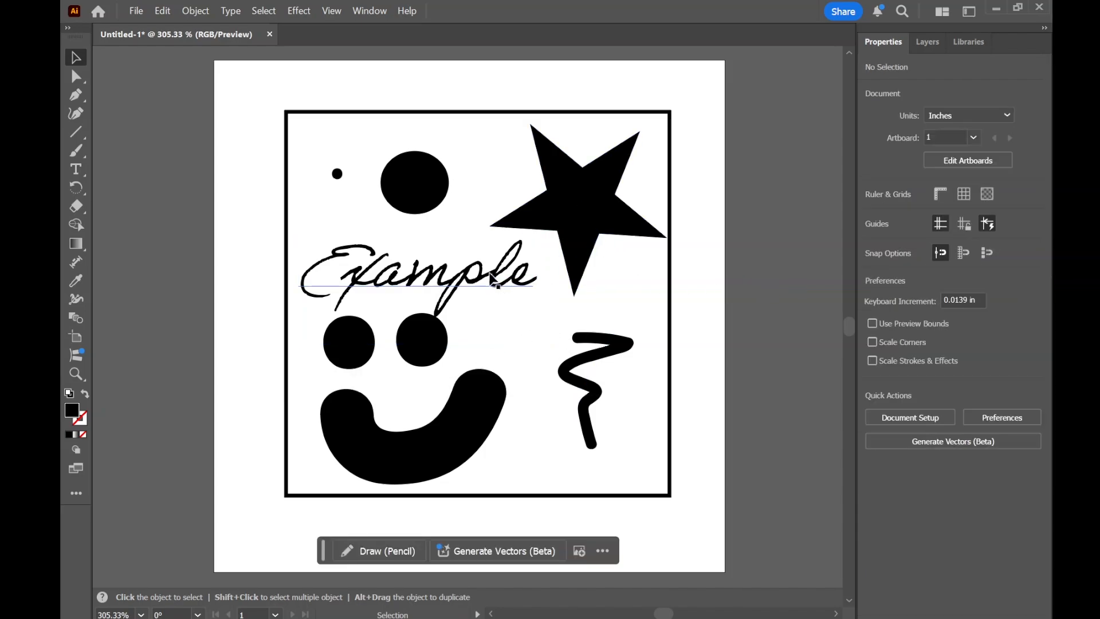
- Try moving the "Example" text outside the frame's lower-right corner and undo the move
{"action": "left_click_drag", "start_coordinate": [492, 275], "coordinate": [740, 539]}
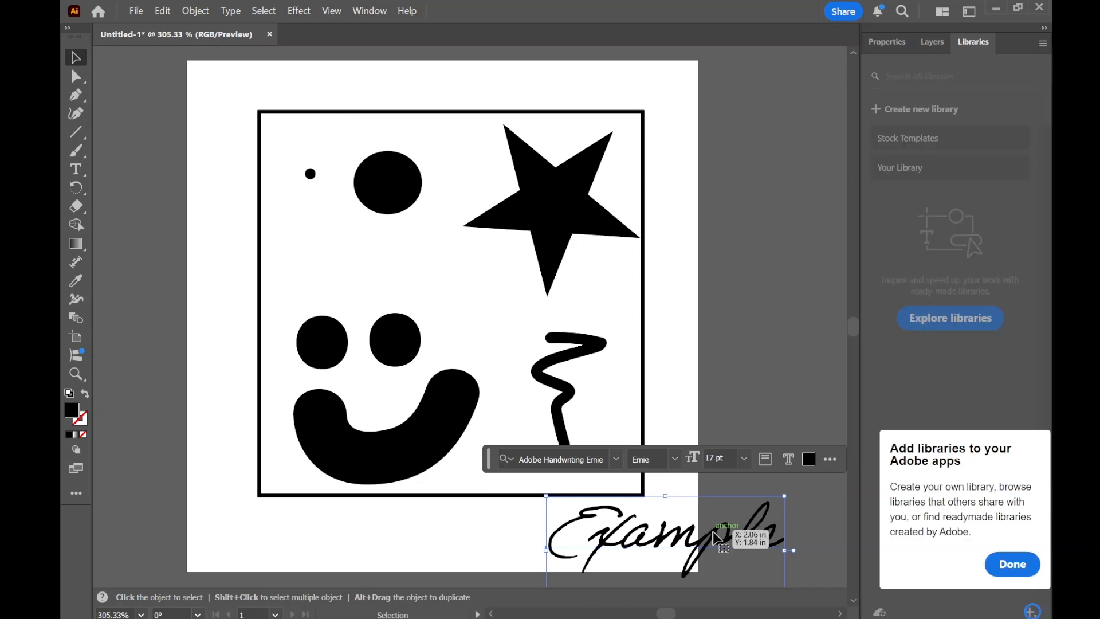
{"action": "key", "text": "ctrl+z"}
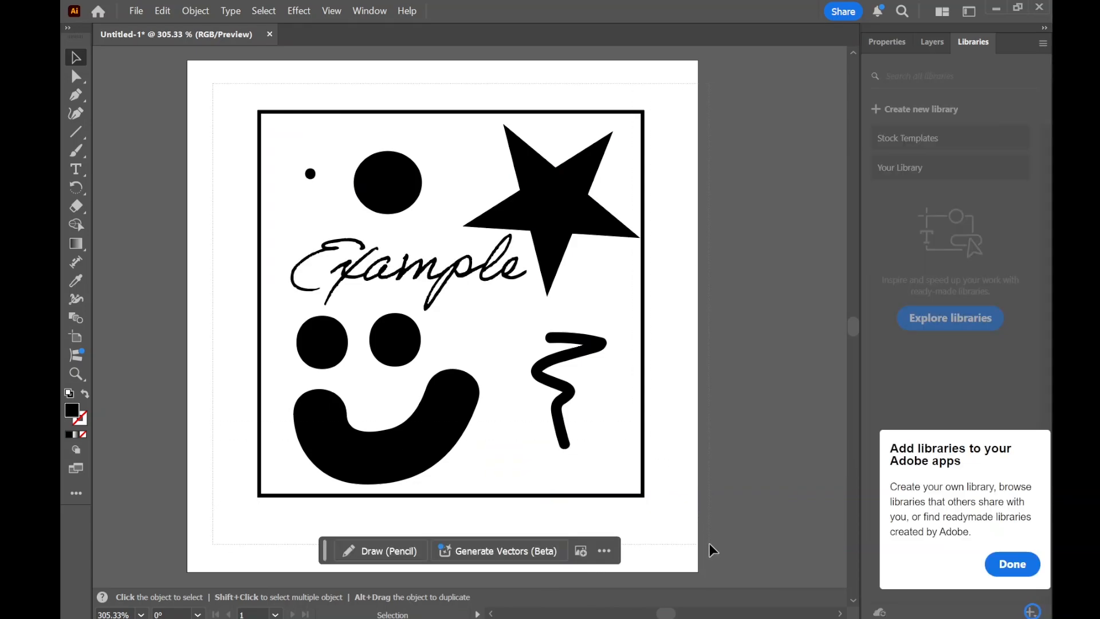
- Select all the artwork and reflect it across the vertical axis
{"action": "key", "text": "ctrl+a"}
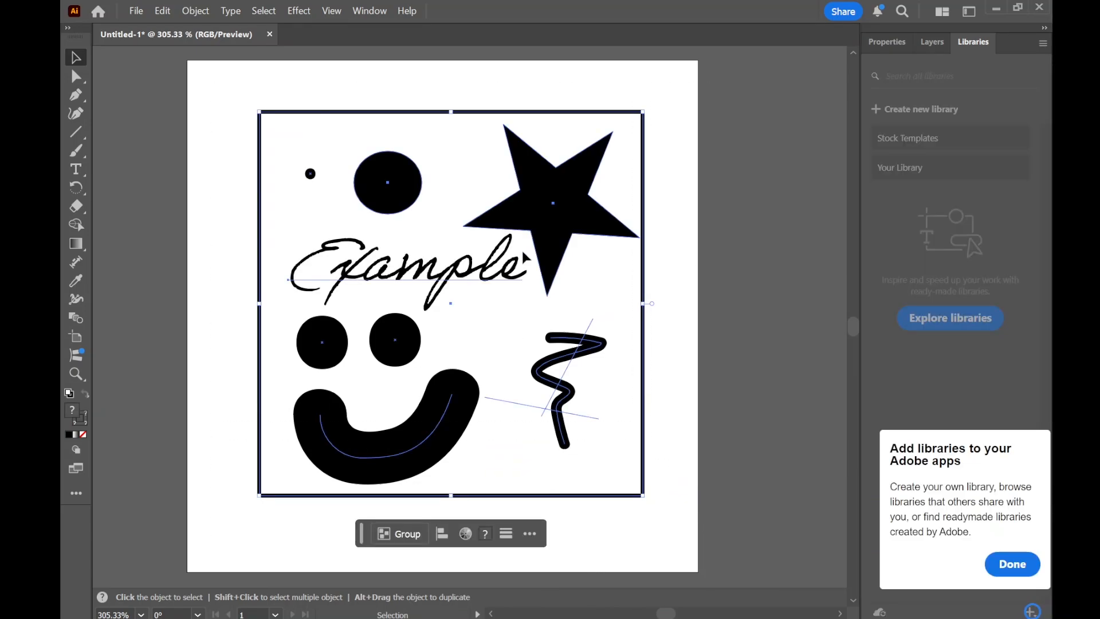
{"action": "left_click", "coordinate": [195, 11]}
{"action": "mouse_move", "coordinate": [230, 48]}
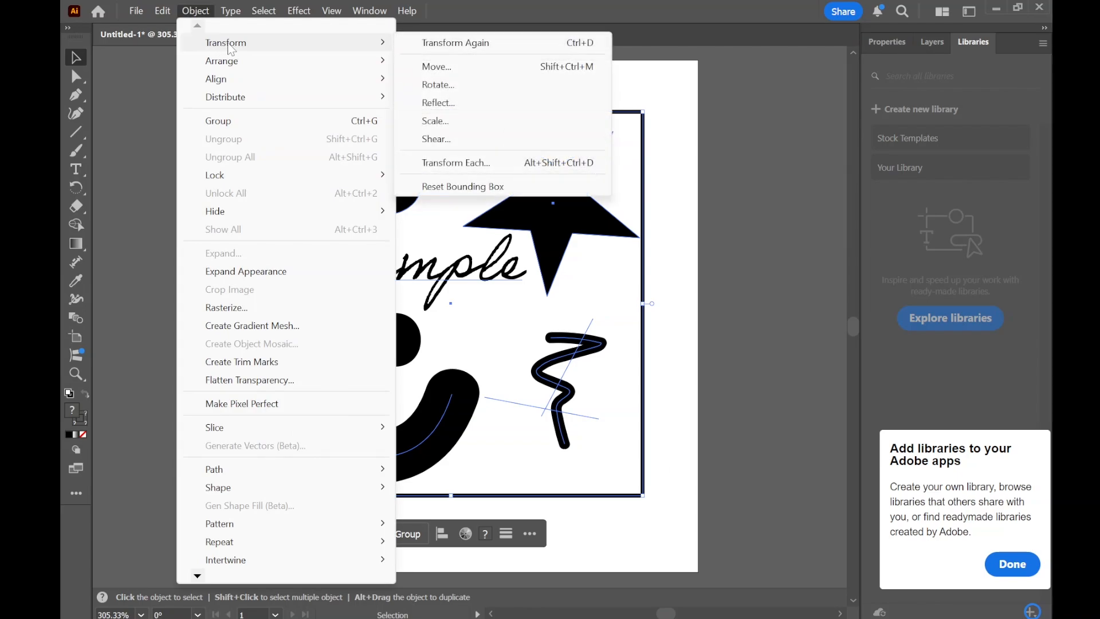
{"action": "left_click", "coordinate": [457, 106]}
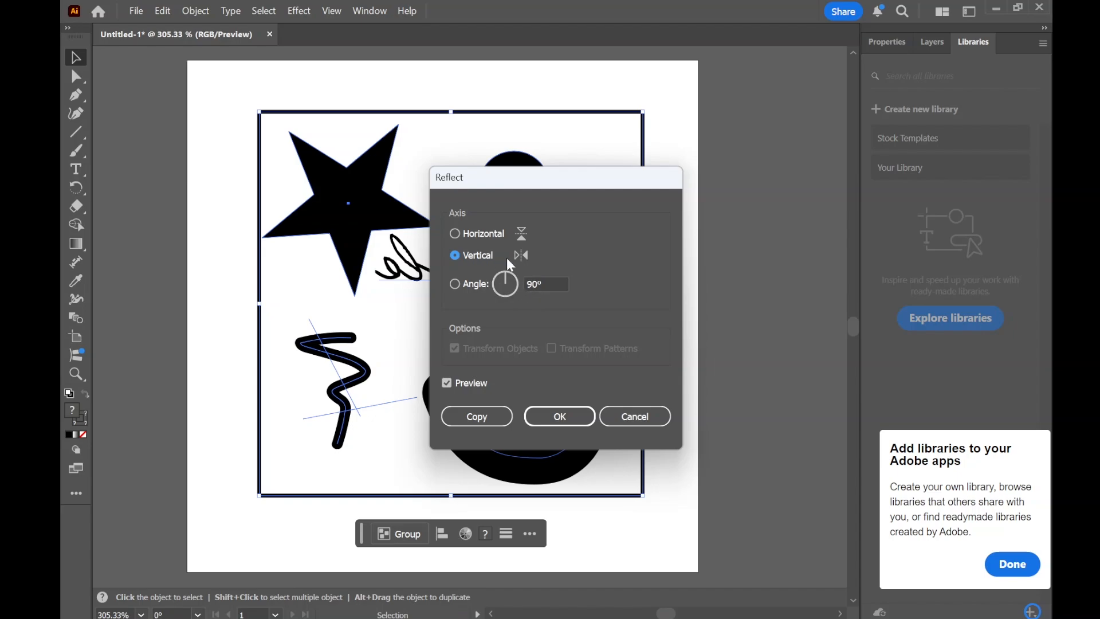
{"action": "left_click", "coordinate": [560, 414]}
{"action": "left_click", "coordinate": [710, 317]}
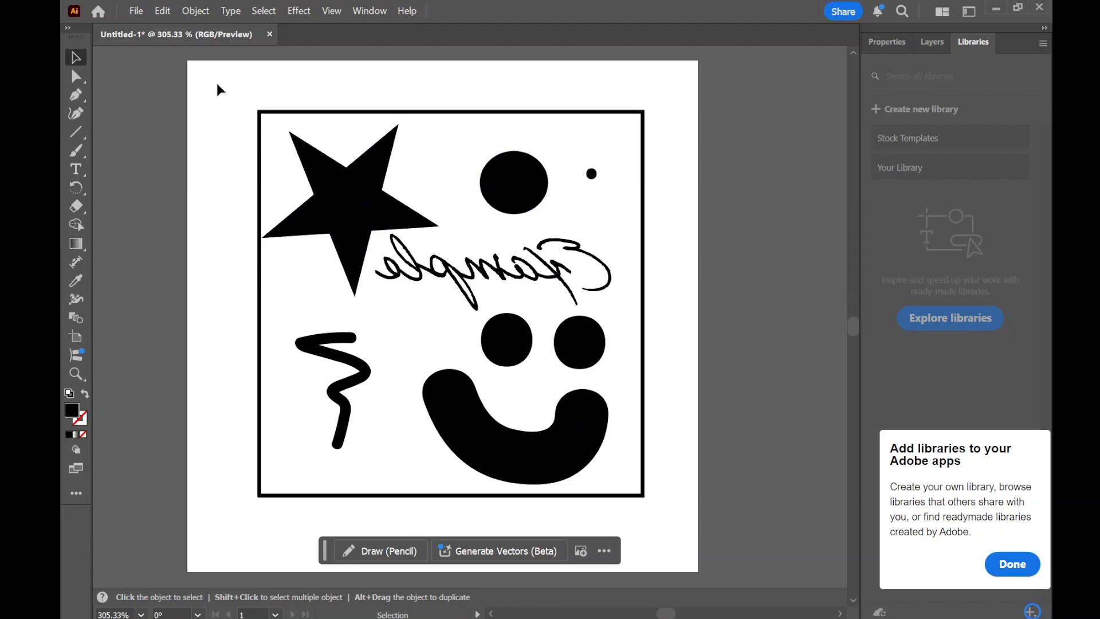
- Select the whole mirrored design and invert its colors
{"action": "left_click_drag", "start_coordinate": [198, 100], "coordinate": [731, 551]}
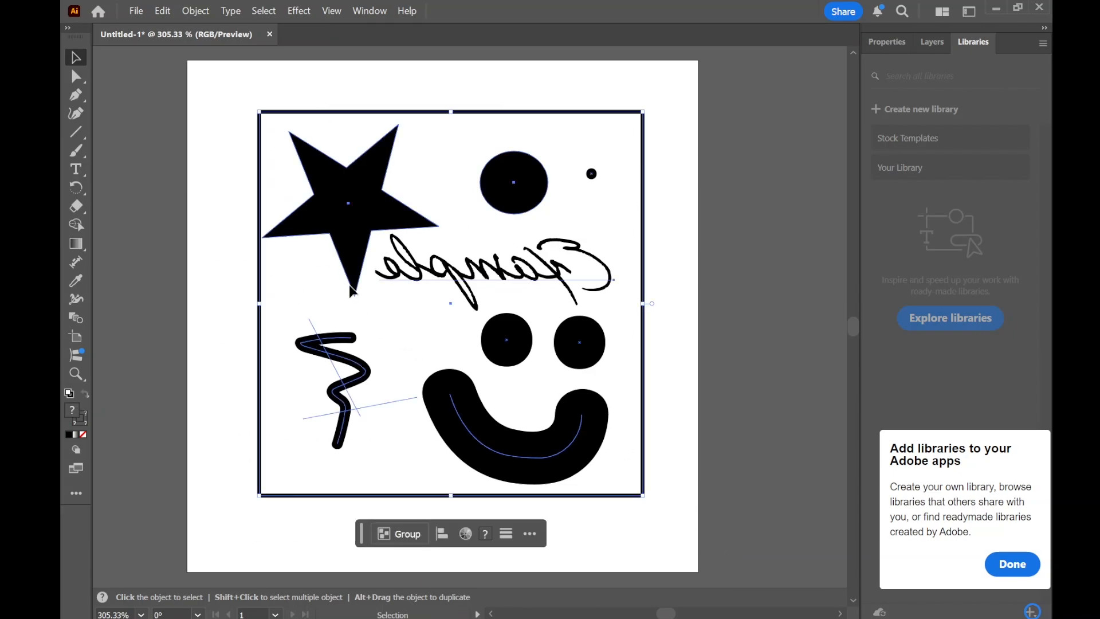
{"action": "left_click", "coordinate": [163, 13]}
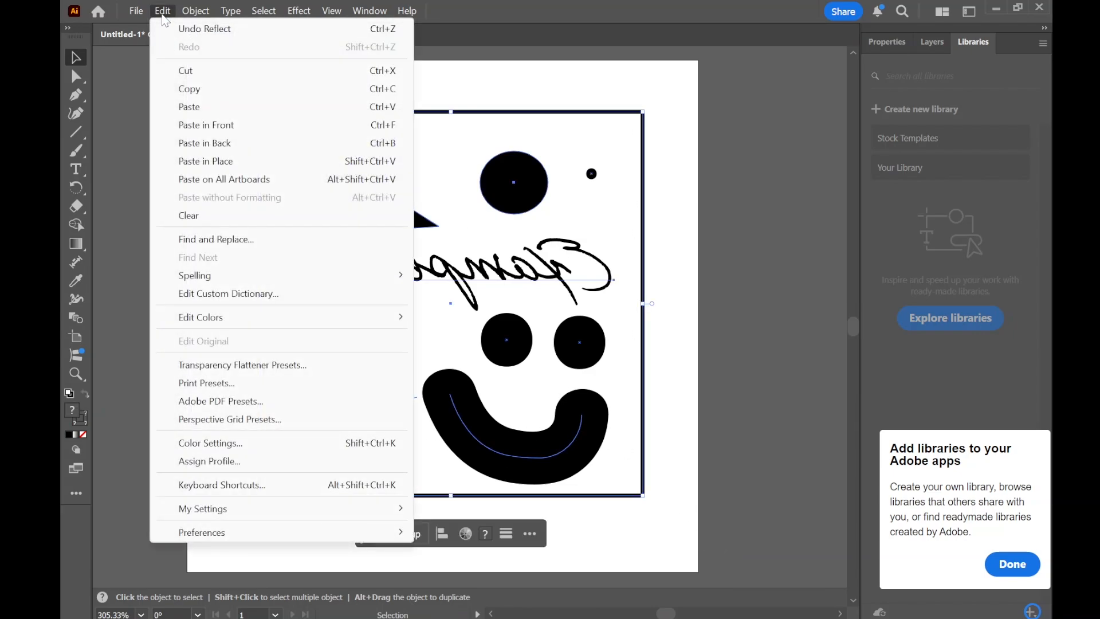
{"action": "mouse_move", "coordinate": [305, 316]}
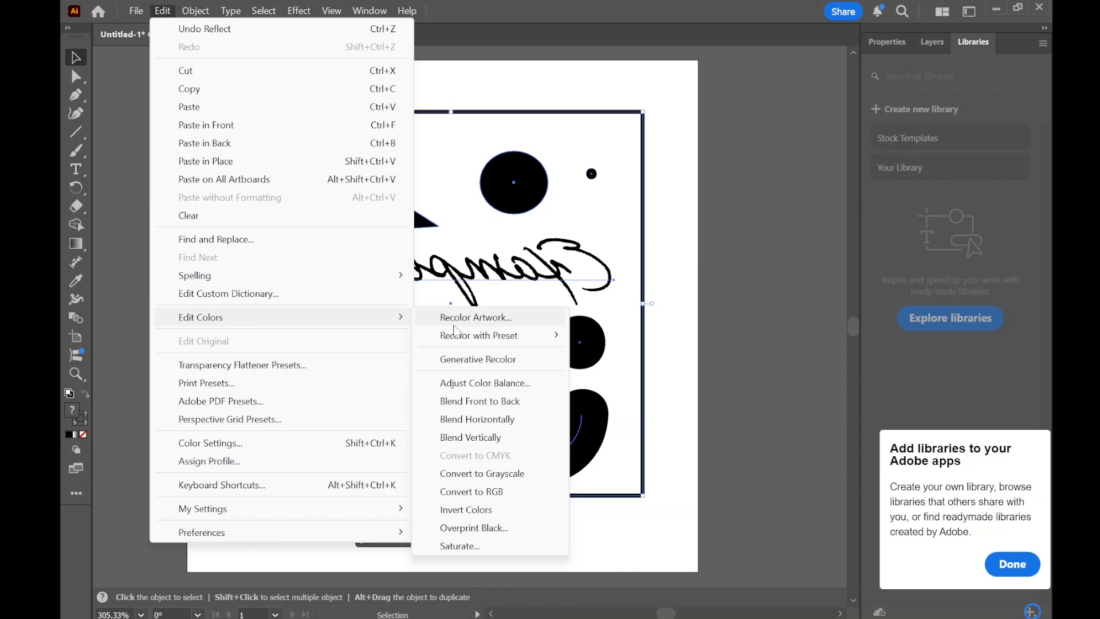
{"action": "left_click", "coordinate": [499, 507]}
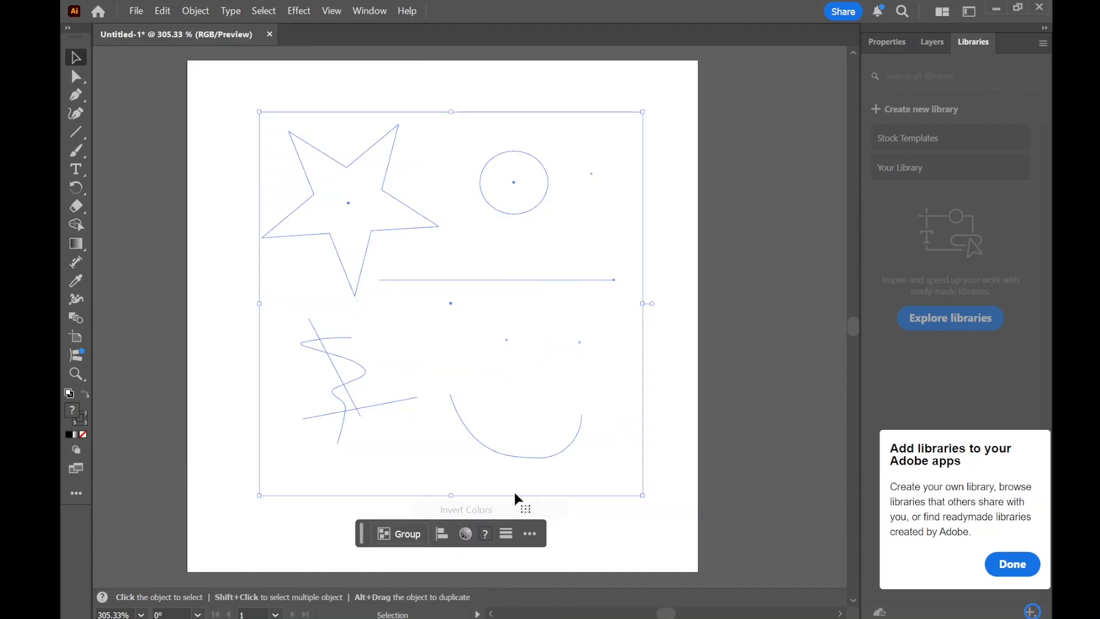
{"action": "left_click", "coordinate": [728, 283]}
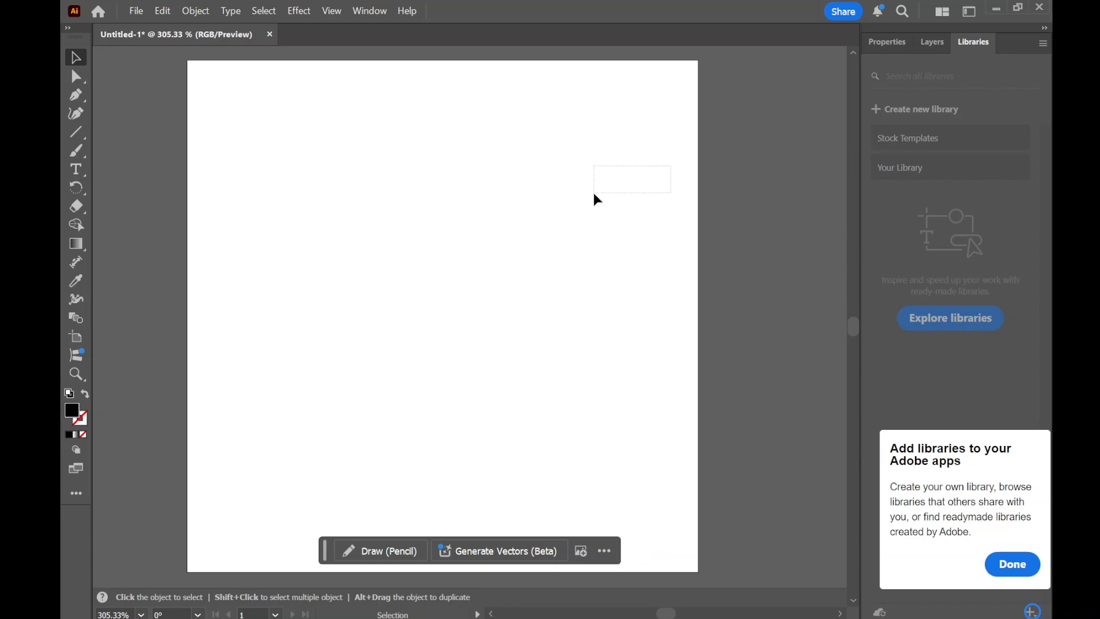
- Select the 1.5 by 1.5 in frame square and fill it with black
{"action": "left_click_drag", "start_coordinate": [593, 194], "coordinate": [619, 212]}
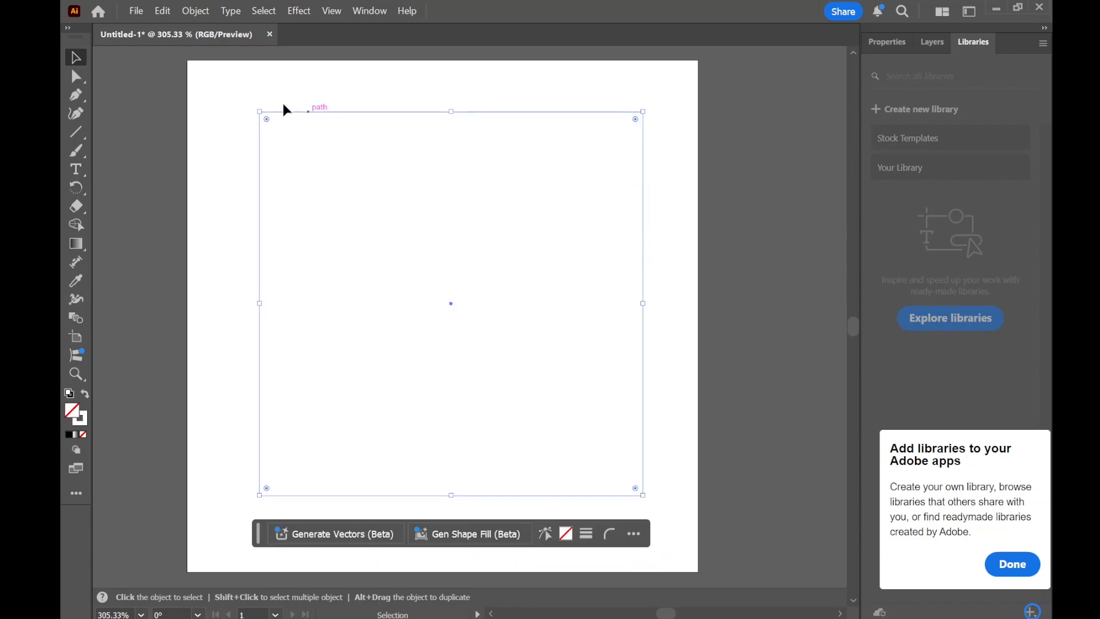
{"action": "left_click", "coordinate": [895, 47]}
{"action": "left_click", "coordinate": [873, 213]}
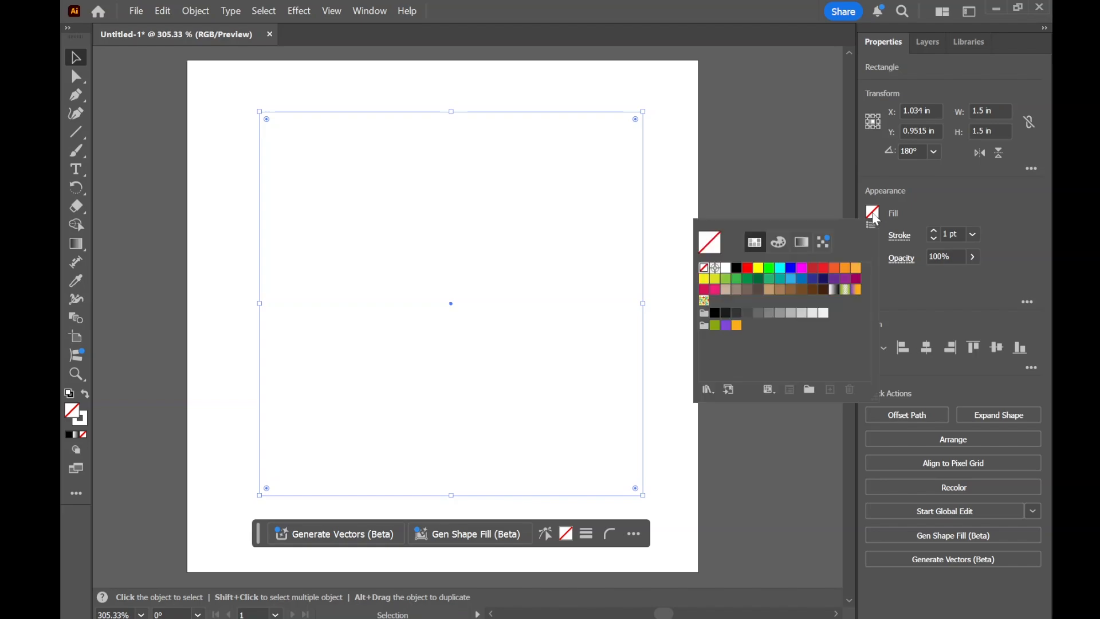
{"action": "left_click", "coordinate": [737, 268]}
{"action": "left_click", "coordinate": [702, 143]}
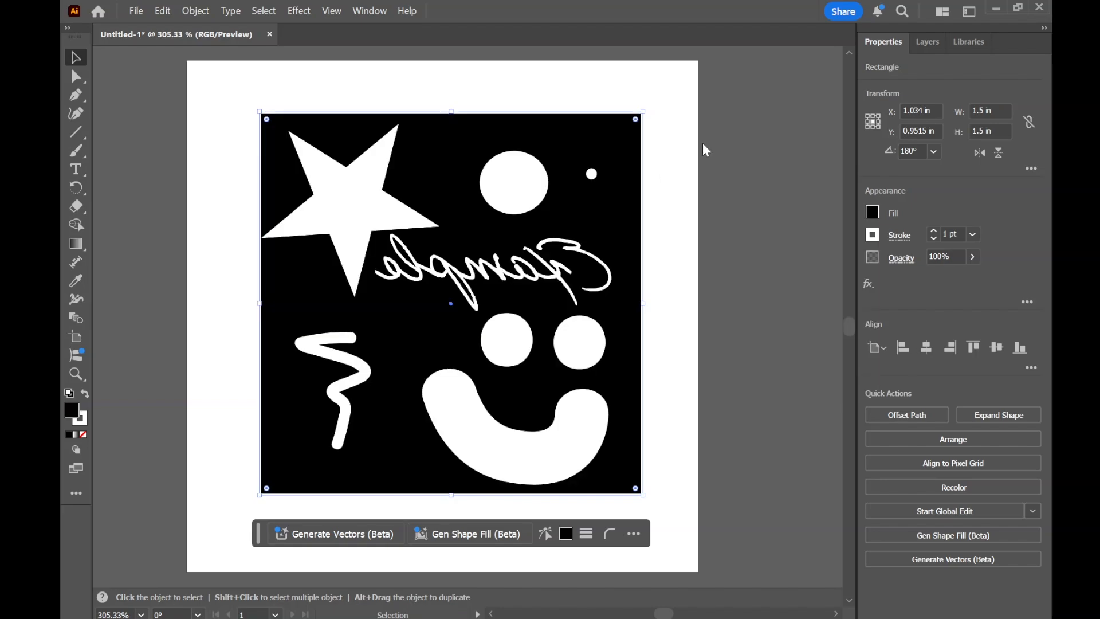
{"action": "left_click", "coordinate": [549, 61]}
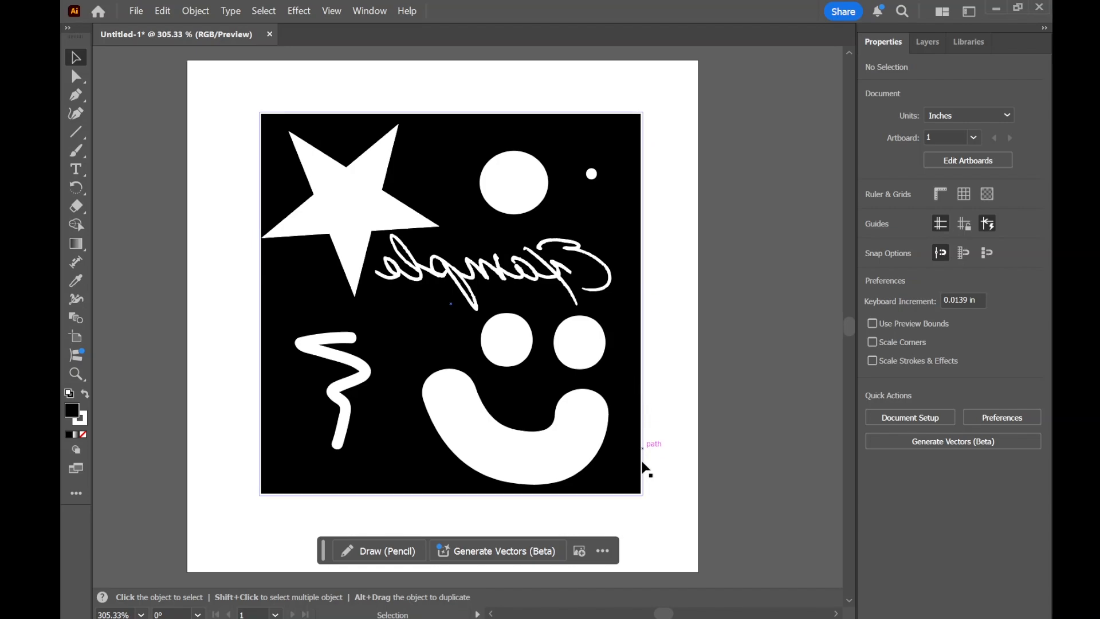
- Change the frame square's stroke color to black and open its stroke weight for editing
{"action": "left_click", "coordinate": [261, 481]}
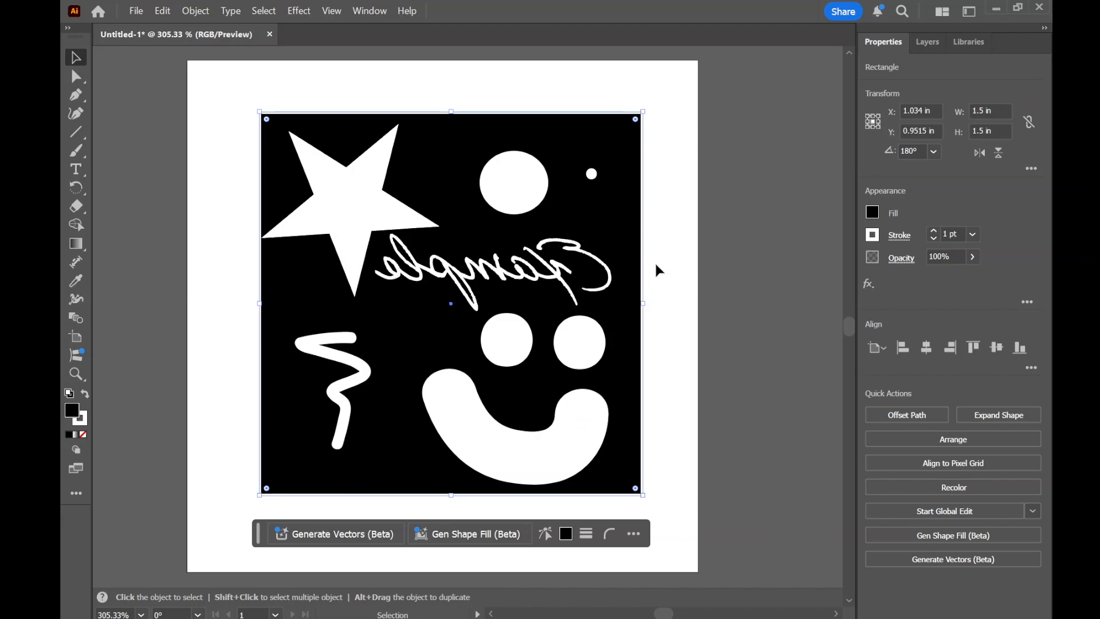
{"action": "left_click", "coordinate": [873, 237]}
{"action": "left_click", "coordinate": [736, 291]}
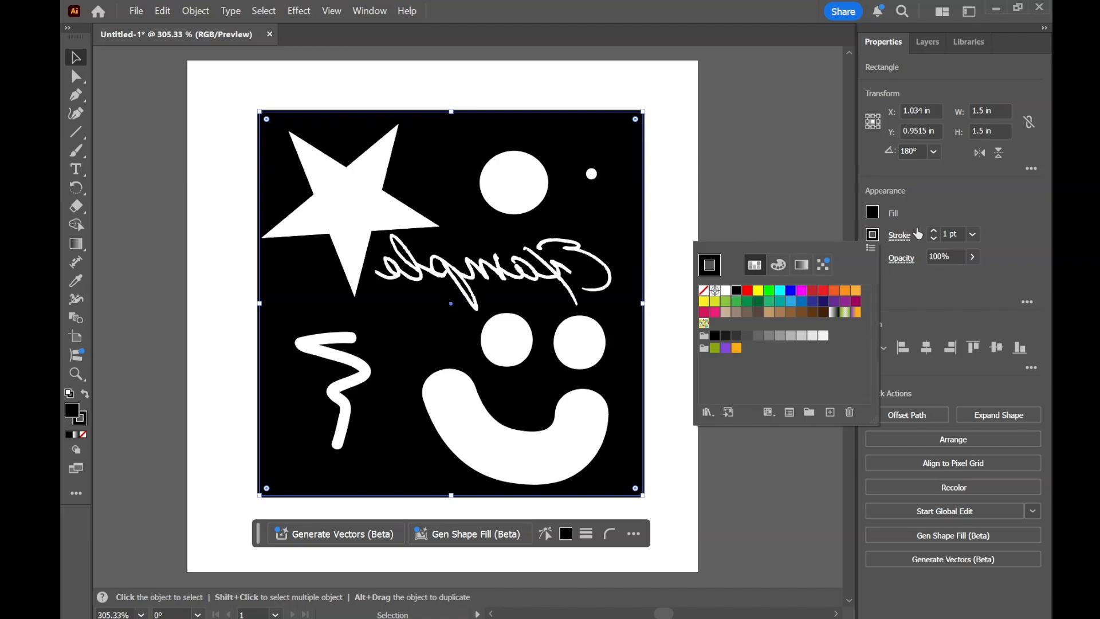
{"action": "left_click", "coordinate": [948, 234]}
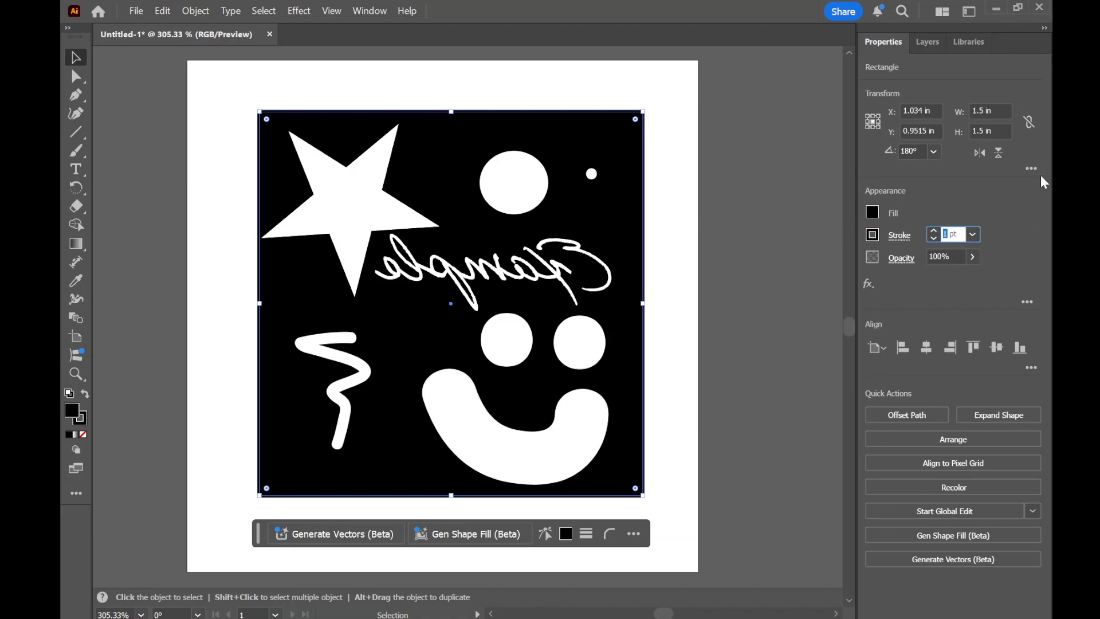
- Set the frame square's stroke weight to 0.001 pt and leave the artwork deselected
{"action": "type", "text": ".0"}
{"action": "key", "text": "Return"}
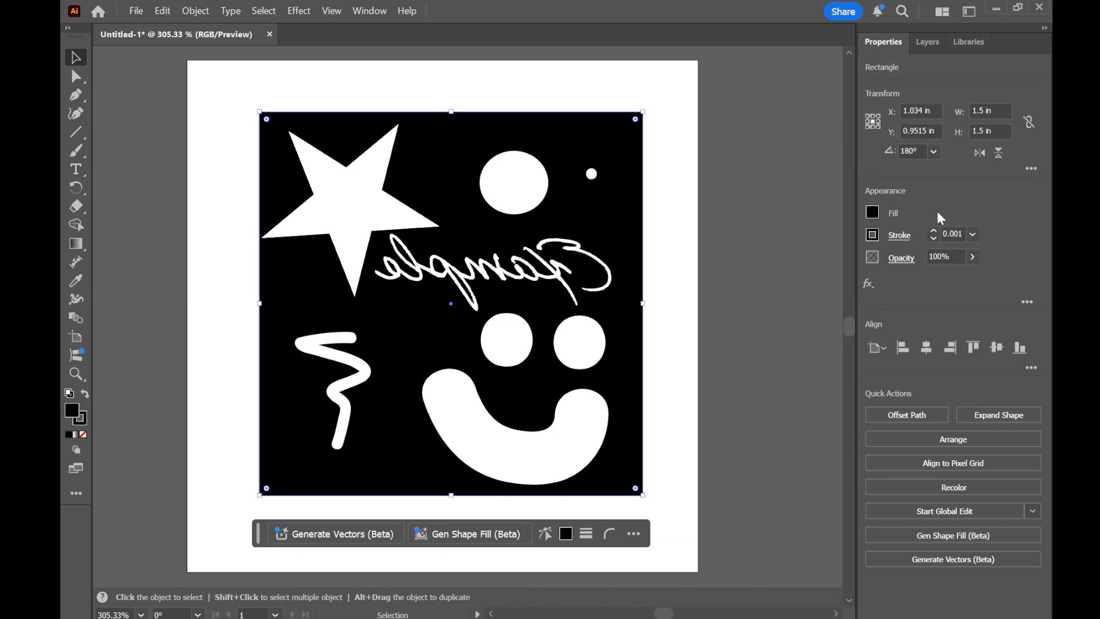
{"action": "left_click", "coordinate": [665, 191]}
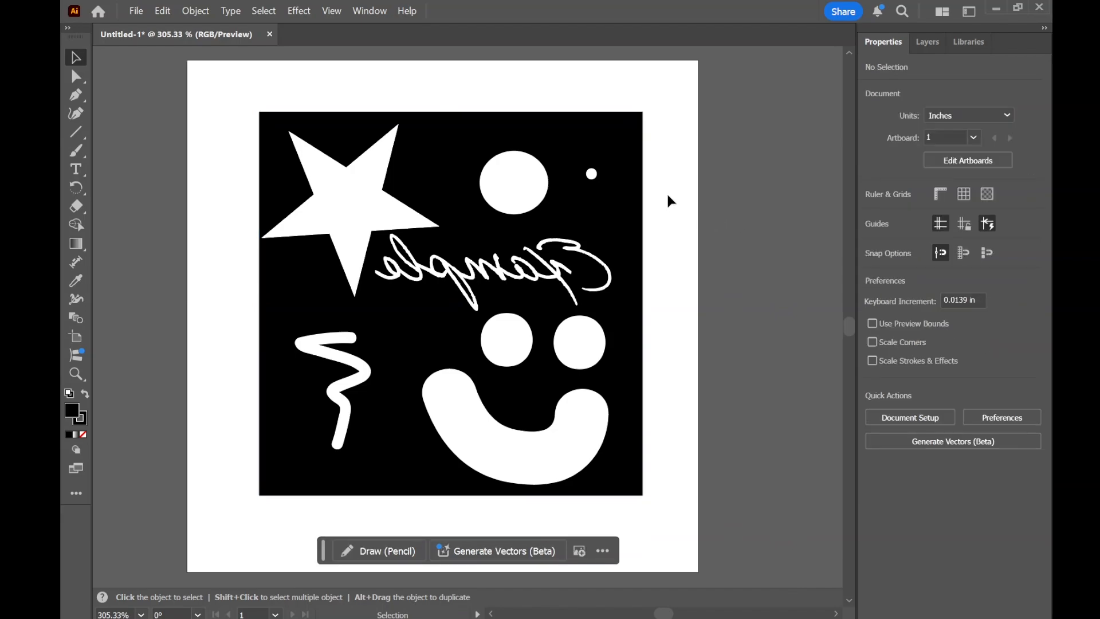
{"action": "left_click", "coordinate": [642, 189]}
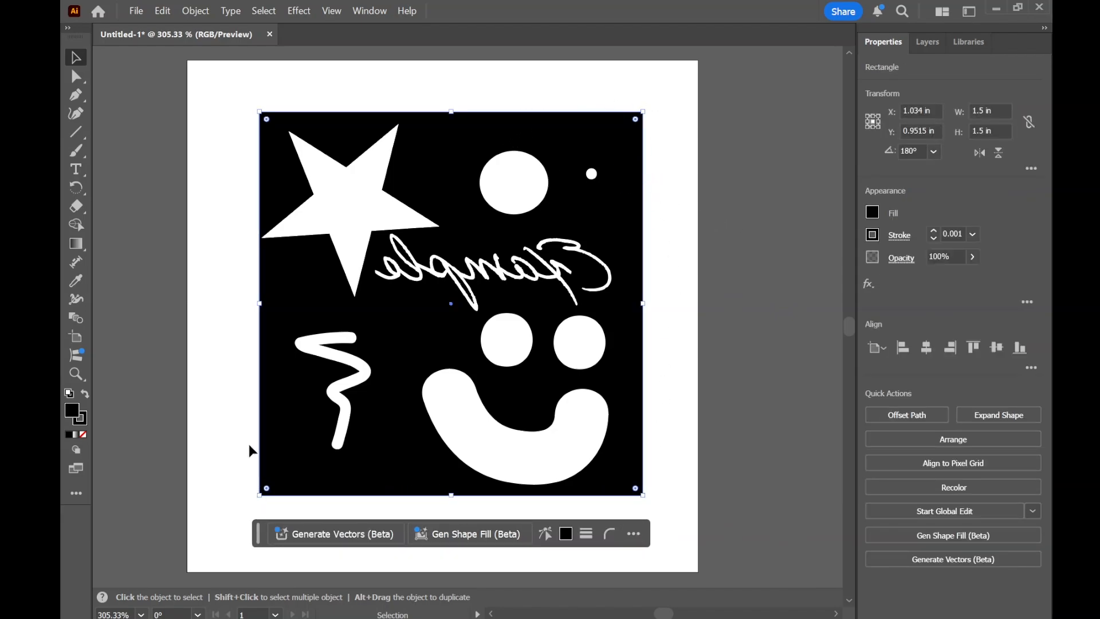
{"action": "left_click", "coordinate": [694, 181]}
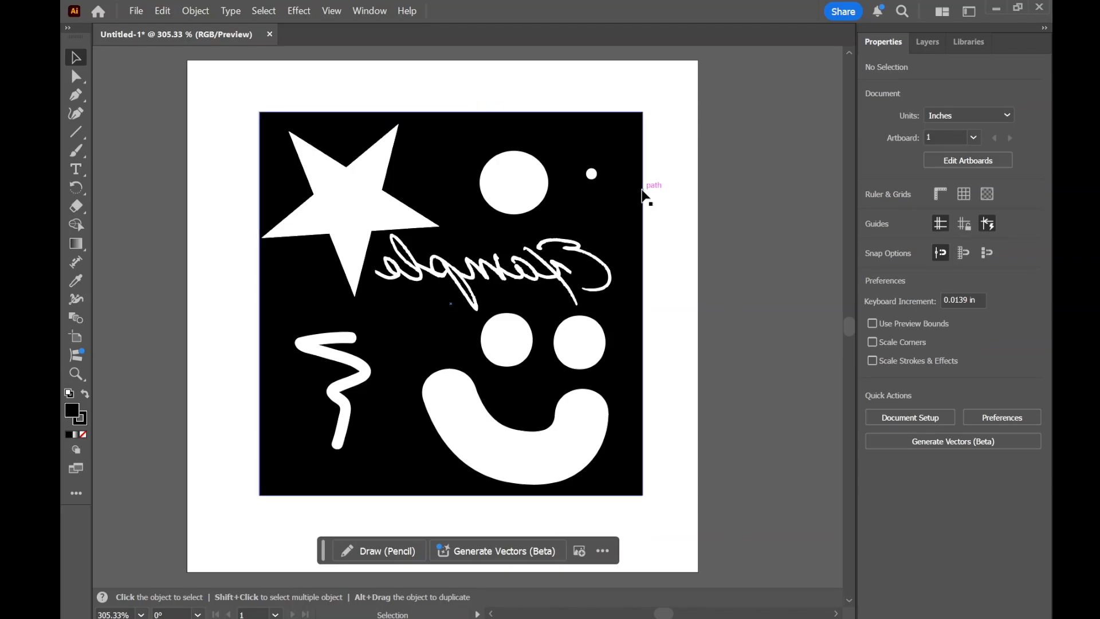
- Save the design on the computer as an Illustrator 2020 file in Downloads, named with the teacher's name followed by "stamp"
{"action": "left_click", "coordinate": [135, 12]}
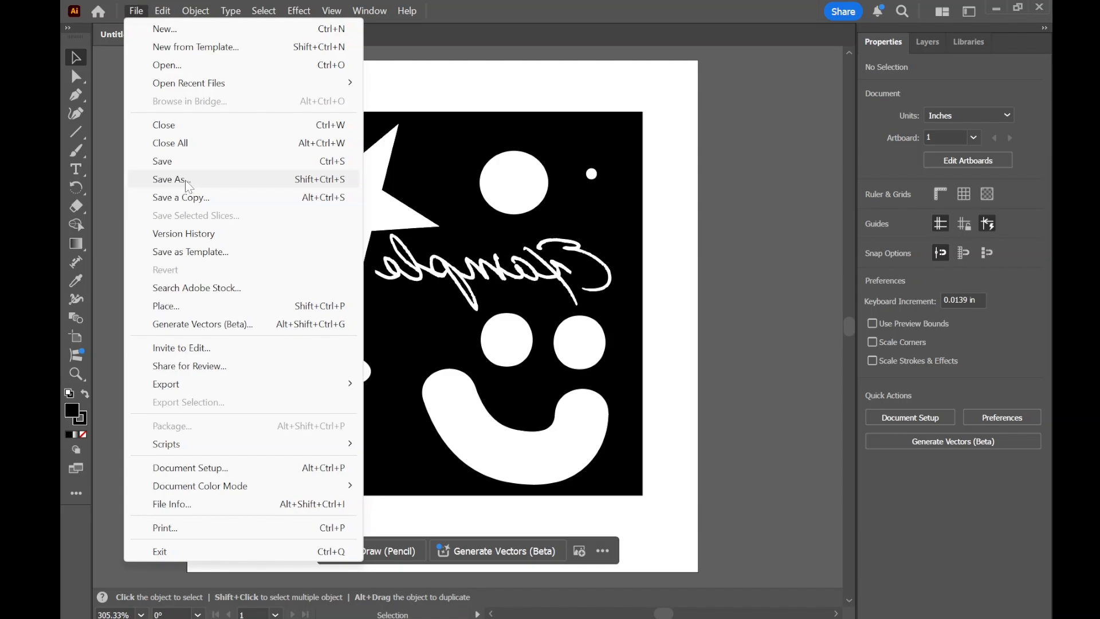
{"action": "left_click", "coordinate": [187, 180]}
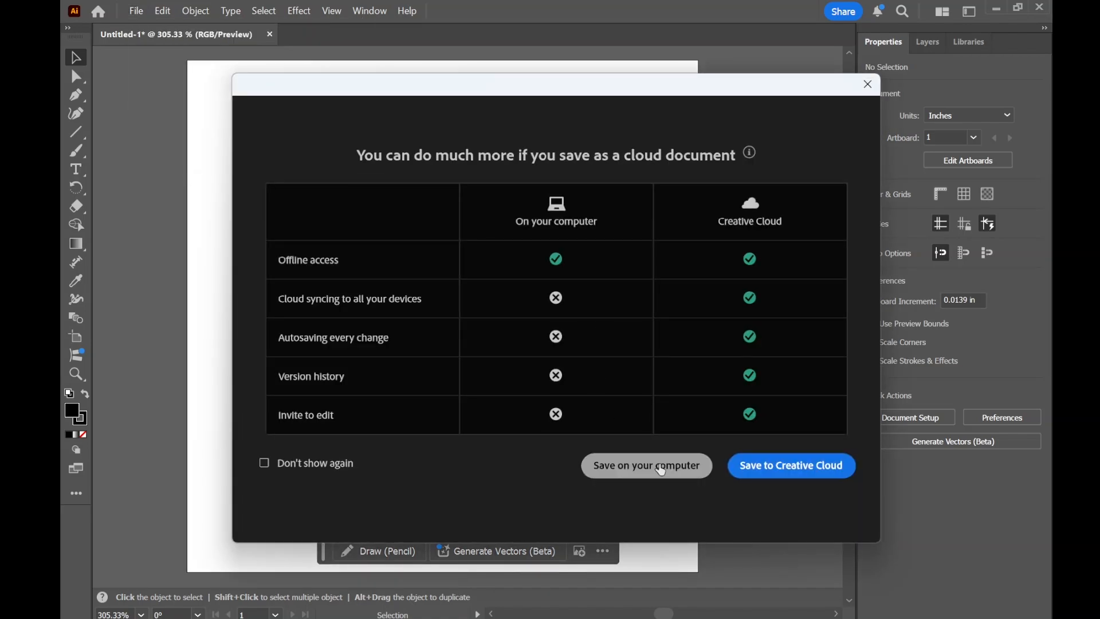
{"action": "left_click", "coordinate": [660, 469]}
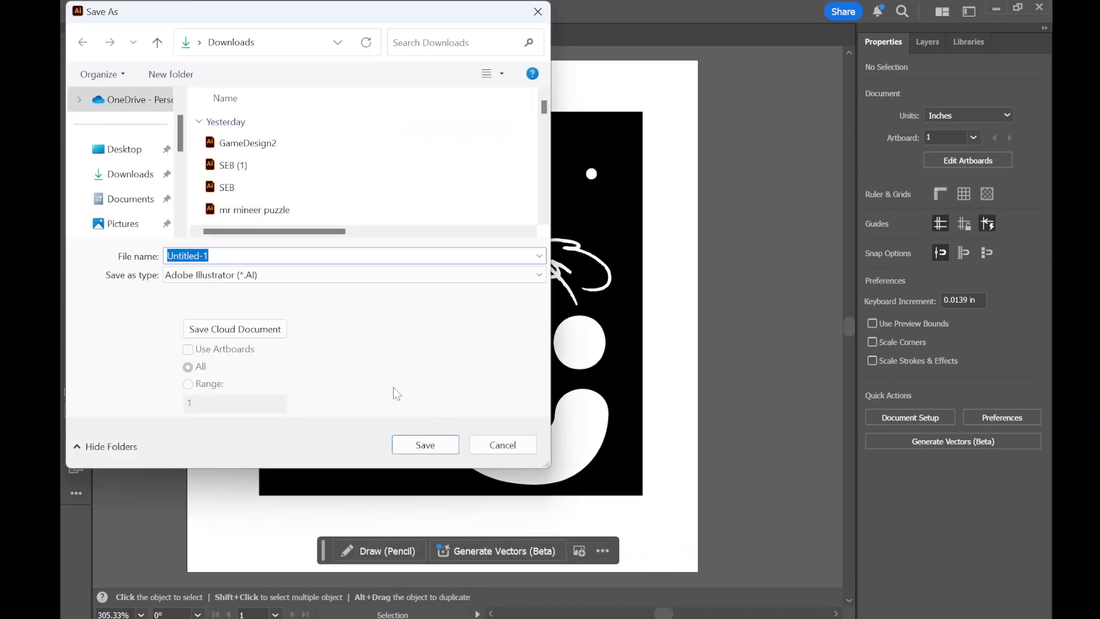
{"action": "type", "text": "mr mineer stamp"}
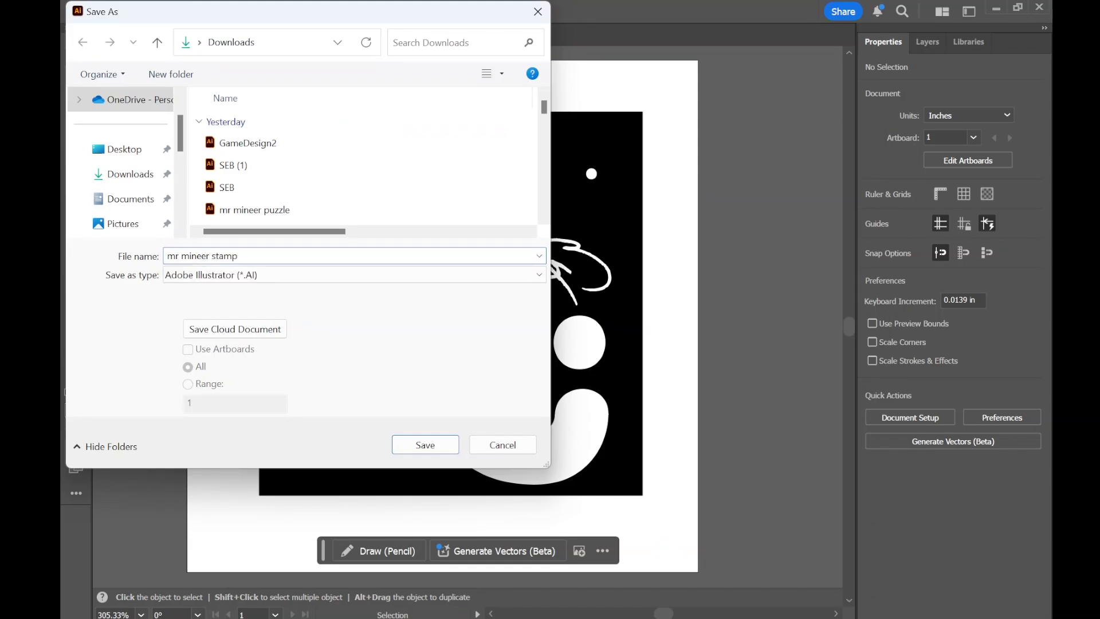
{"action": "key", "text": "Return"}
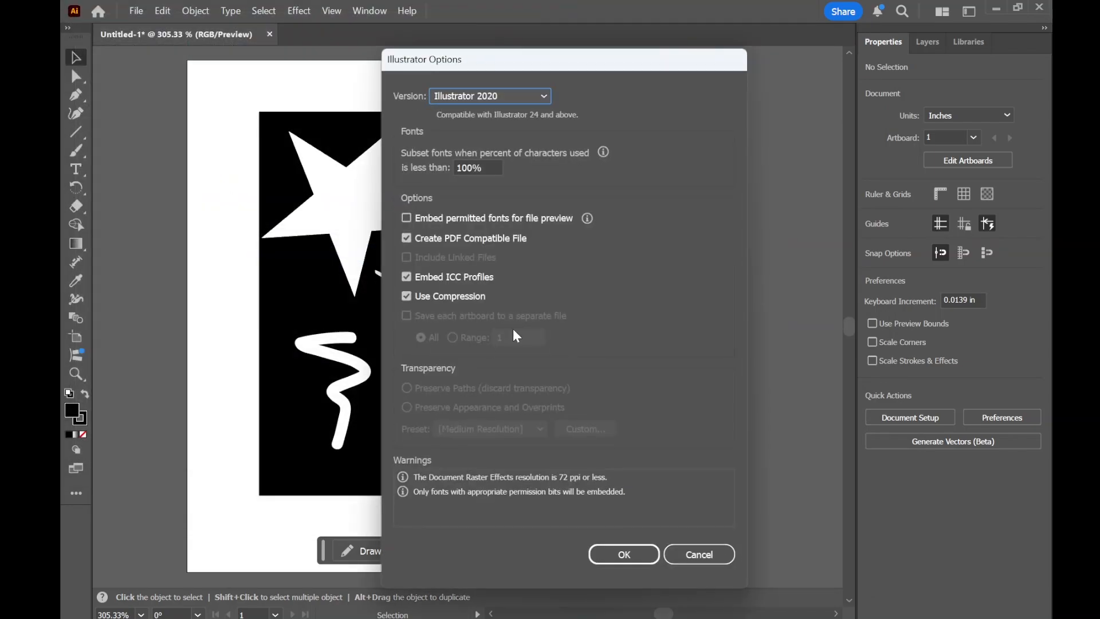
{"action": "left_click", "coordinate": [629, 560]}
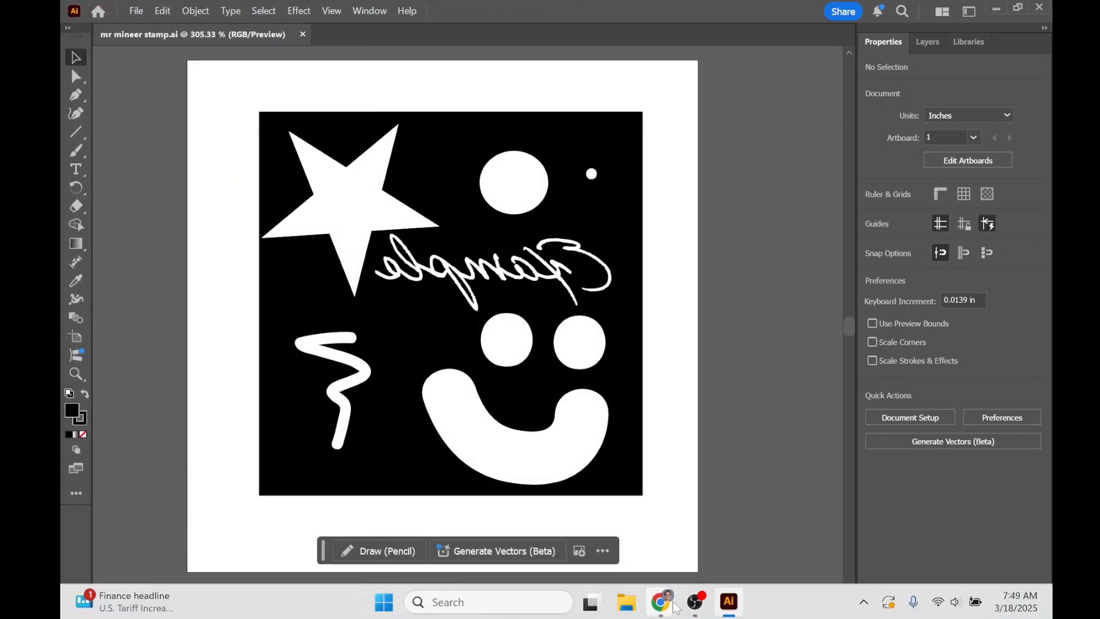
- Switch to Chrome, highlight the title of the "Stamp image and assembly" assignment, and return to Illustrator
{"action": "mouse_move", "coordinate": [673, 612]}
{"action": "left_click", "coordinate": [899, 528]}
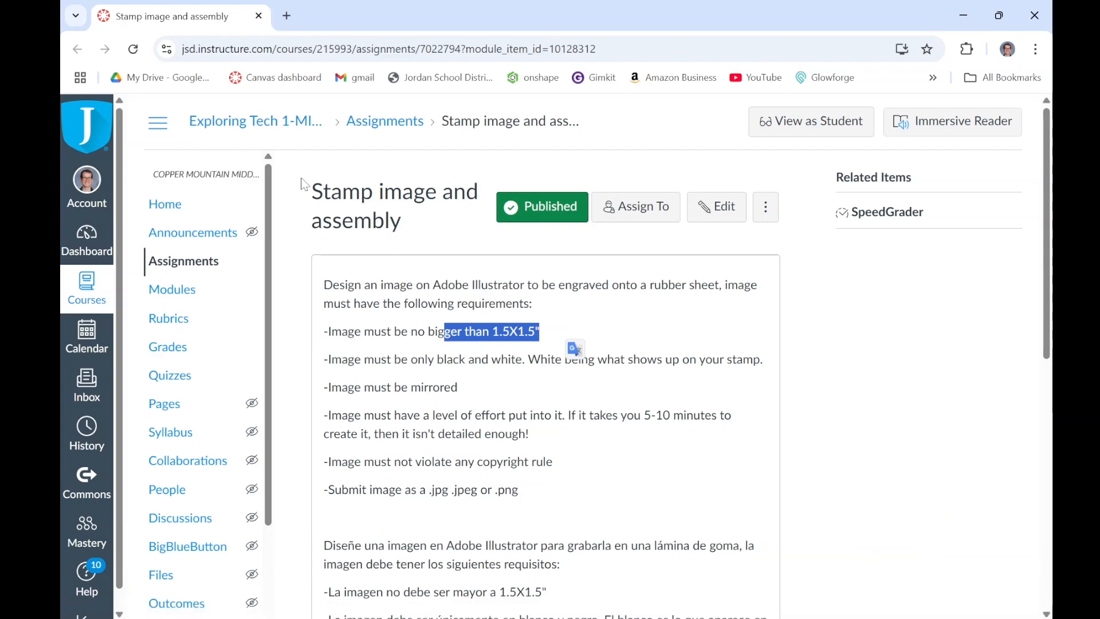
{"action": "left_click_drag", "start_coordinate": [313, 195], "coordinate": [402, 224]}
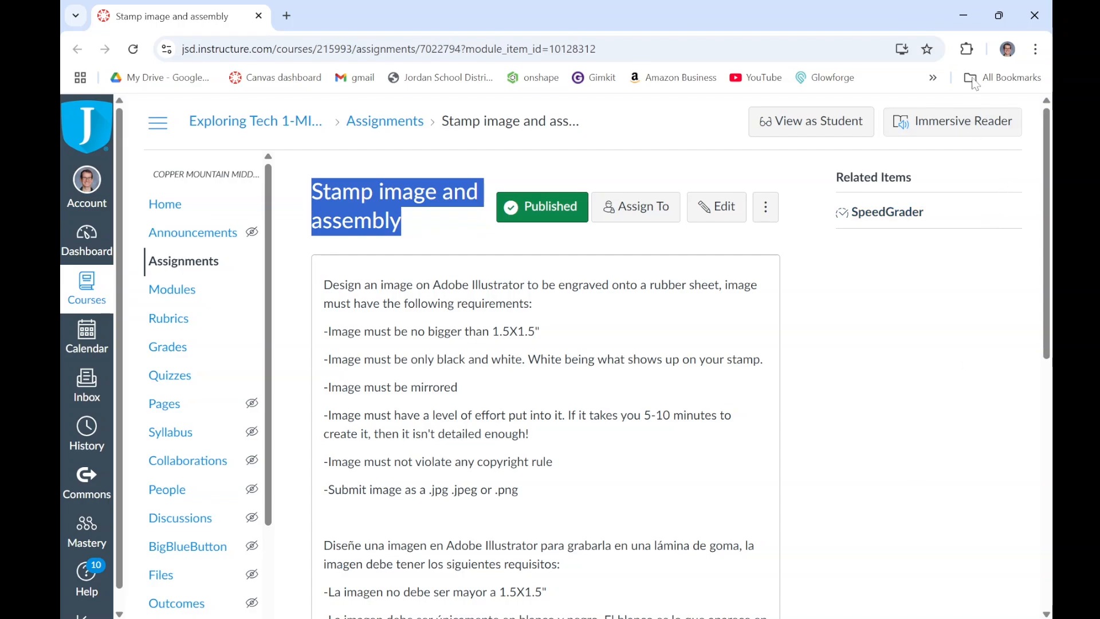
{"action": "left_click", "coordinate": [963, 16]}
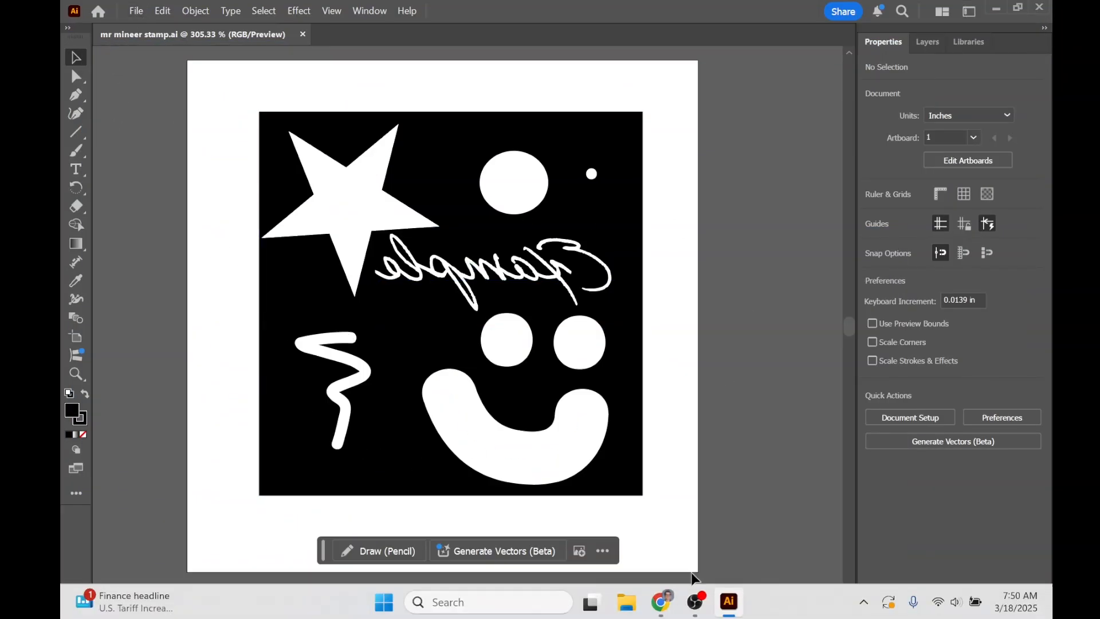
- Bring up the open Chrome windows to return to the "Stamp image and assembly" assignment page
{"action": "mouse_move", "coordinate": [664, 602]}
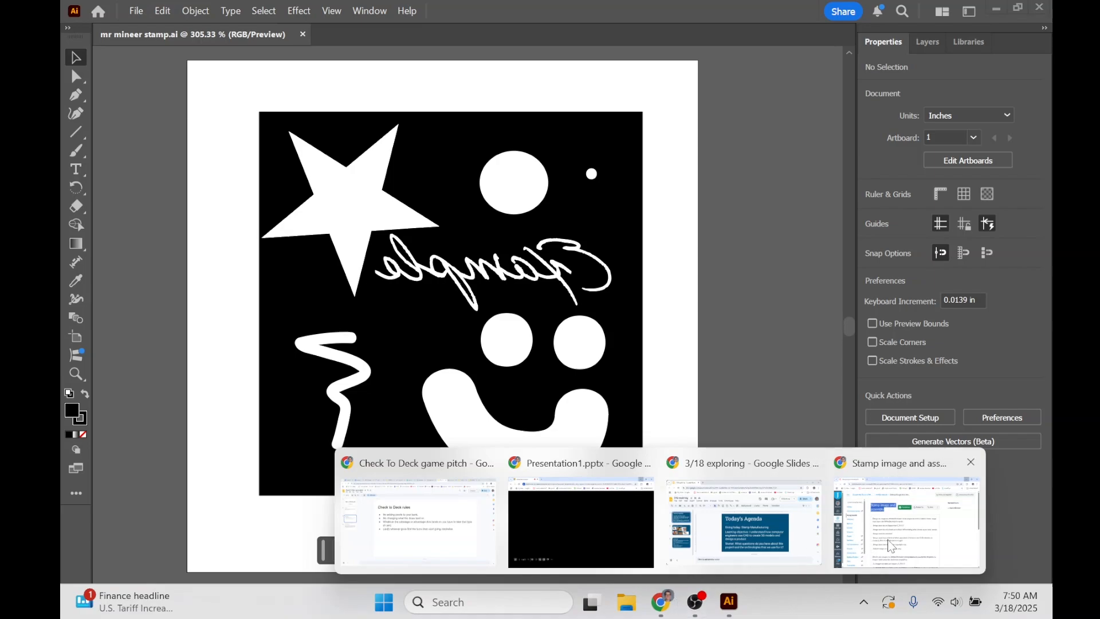